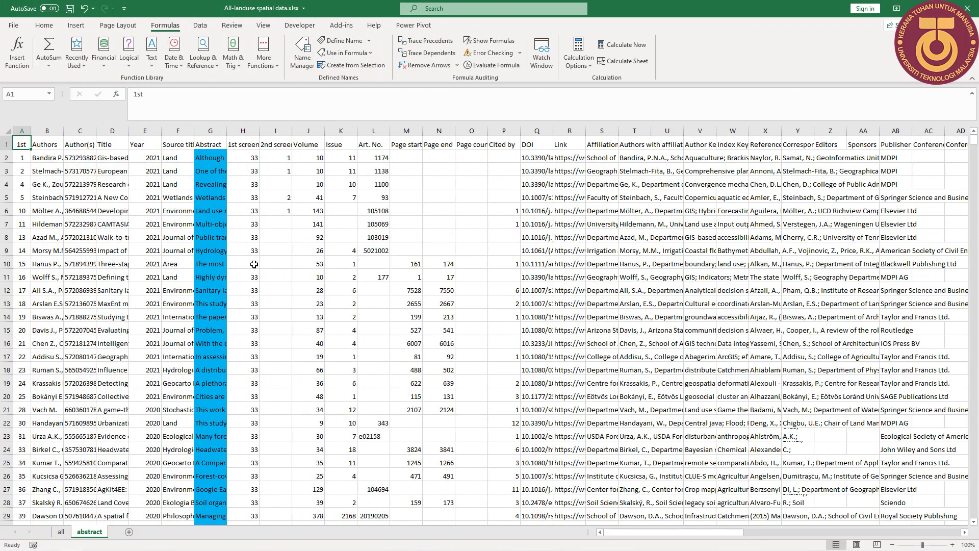
Read several article titles, an author entry and a publication year on the abstract sheet.
left_click(110, 280)
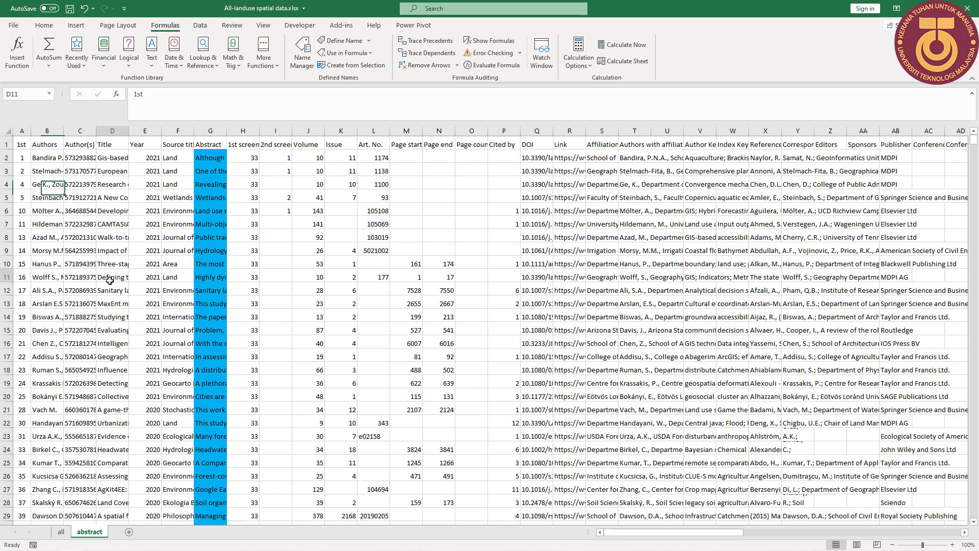
left_click(46, 213)
left_click(146, 195)
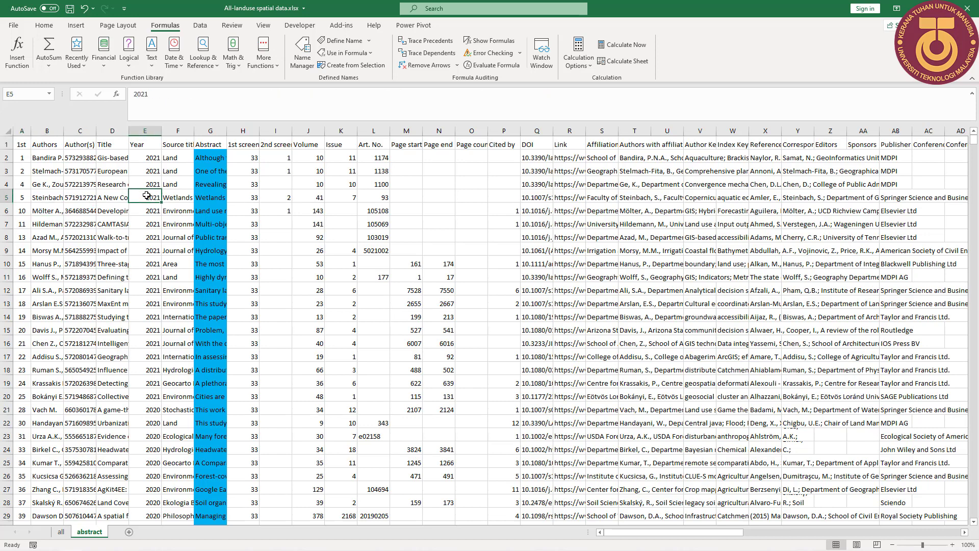
left_click(116, 155)
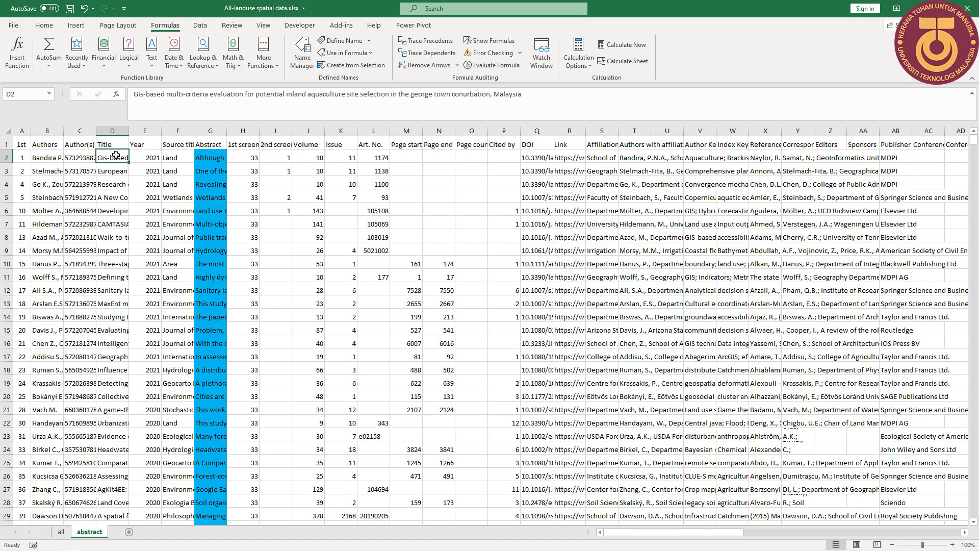
Insert a blank column before the Year column.
left_click(145, 130)
right_click(144, 131)
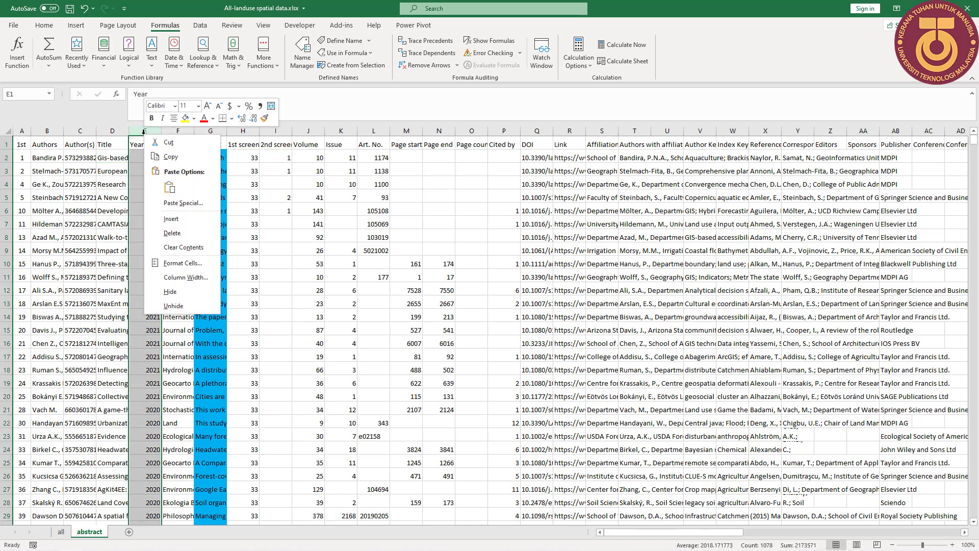
left_click(187, 218)
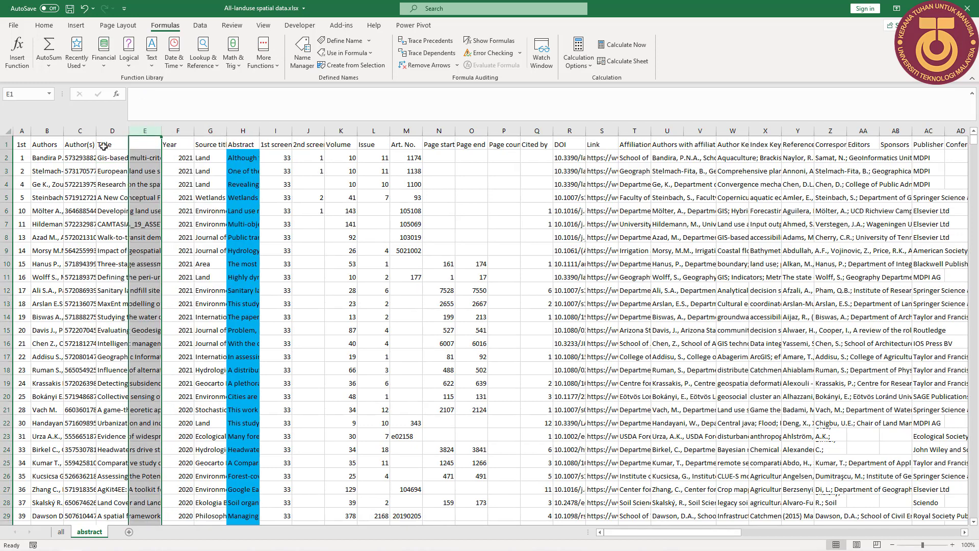
Turn on Wrap text for the Title column D.
left_click(117, 148)
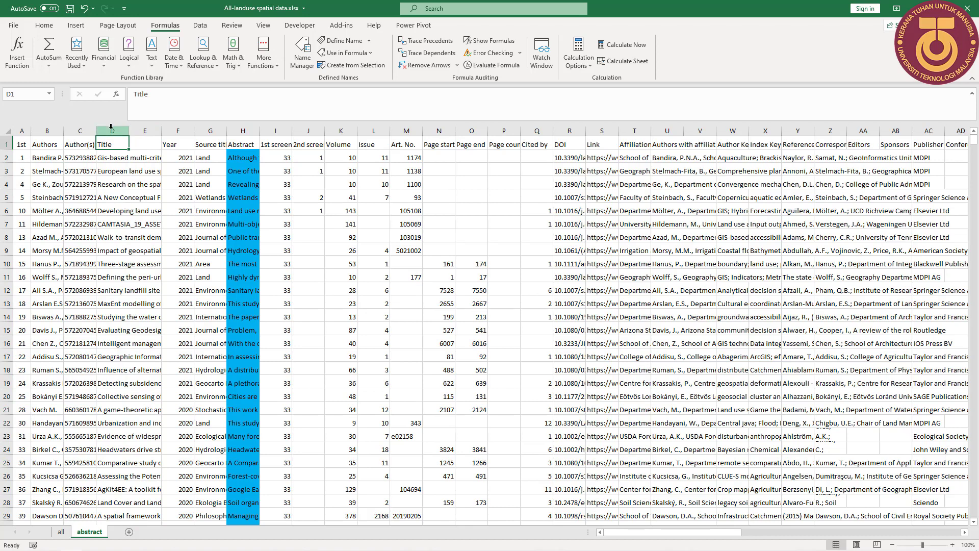
left_click(111, 130)
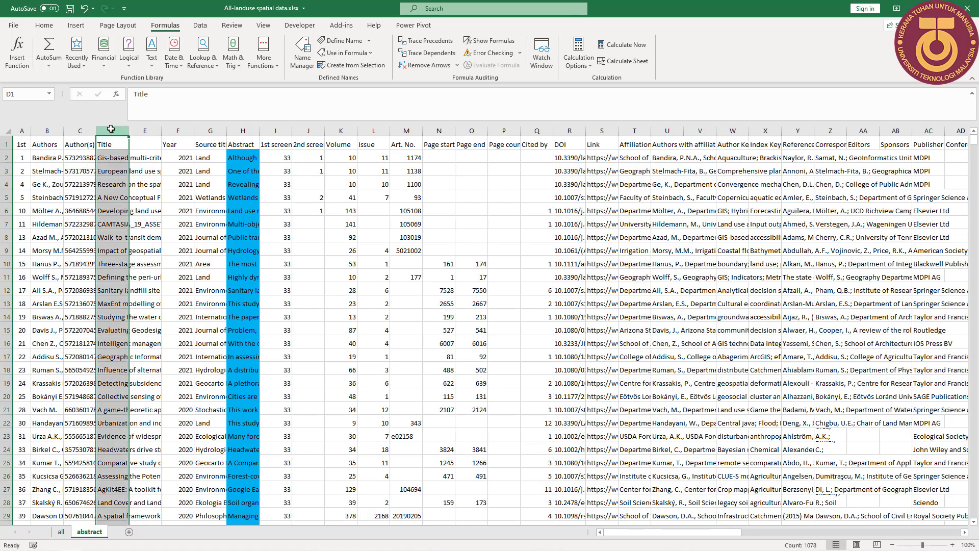
key("ctrl+1")
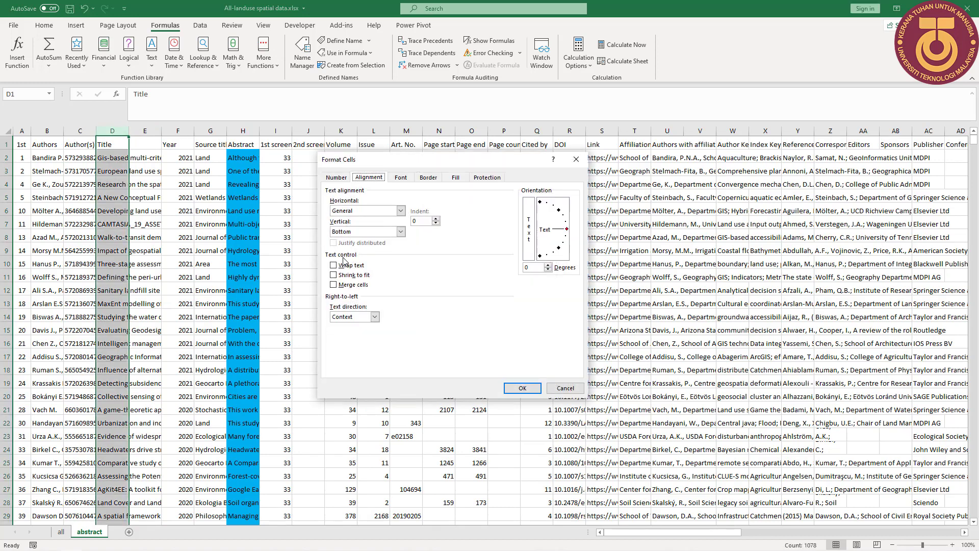
left_click(341, 266)
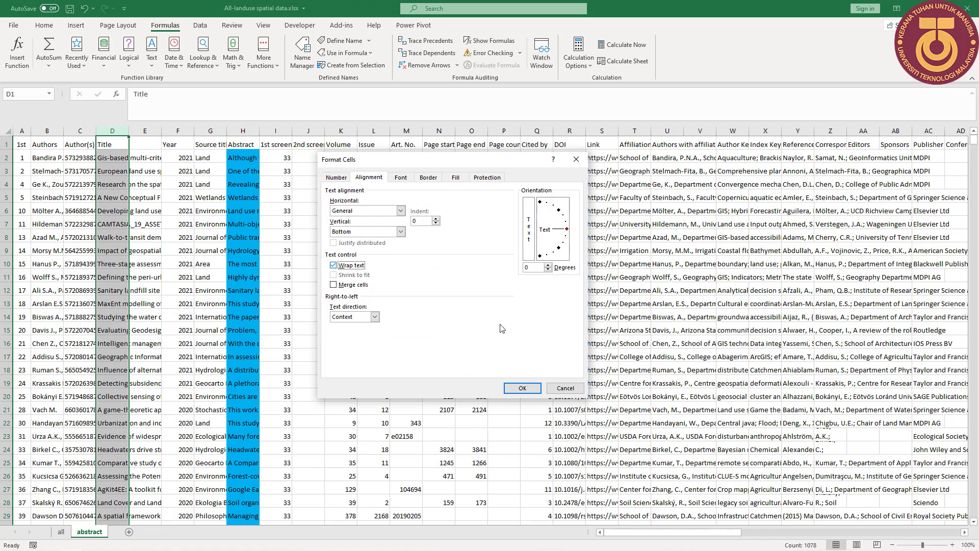
left_click(530, 388)
left_click(106, 152)
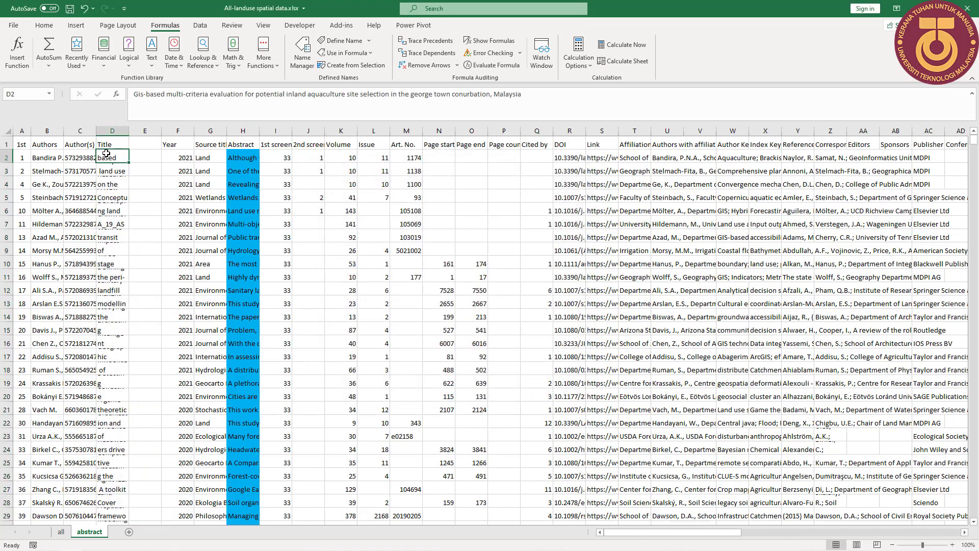
left_click(114, 134)
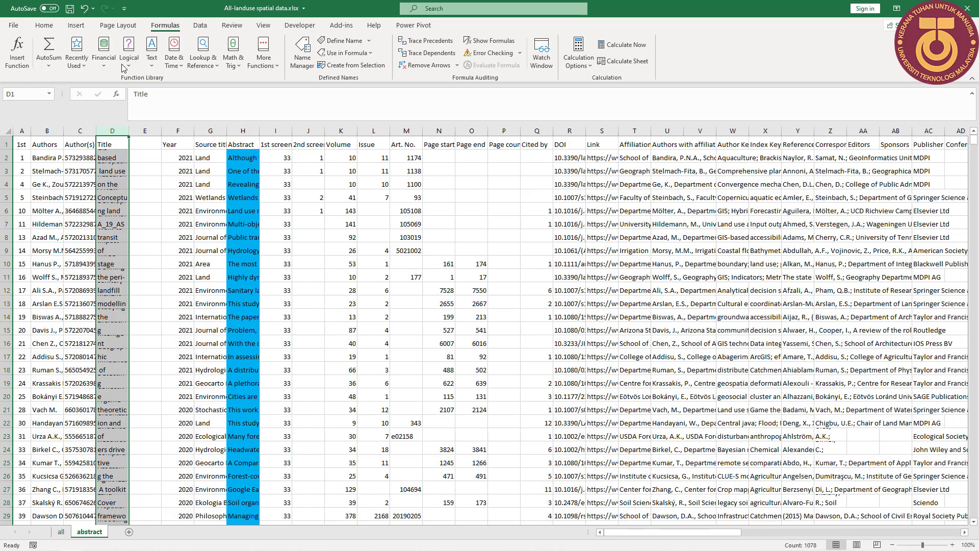
left_click(44, 26)
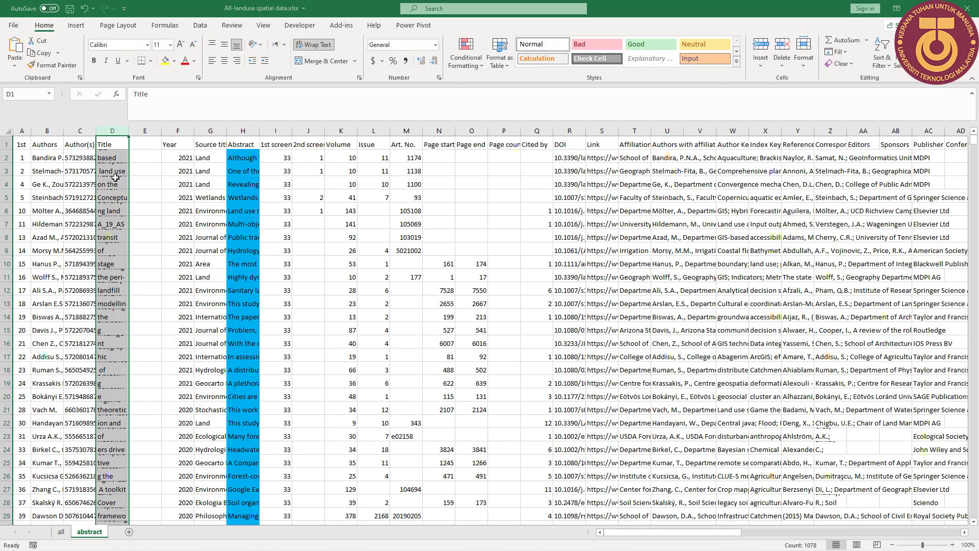
Set up Find and Replace for 'land use' with the extra search options shown.
key("ctrl+h")
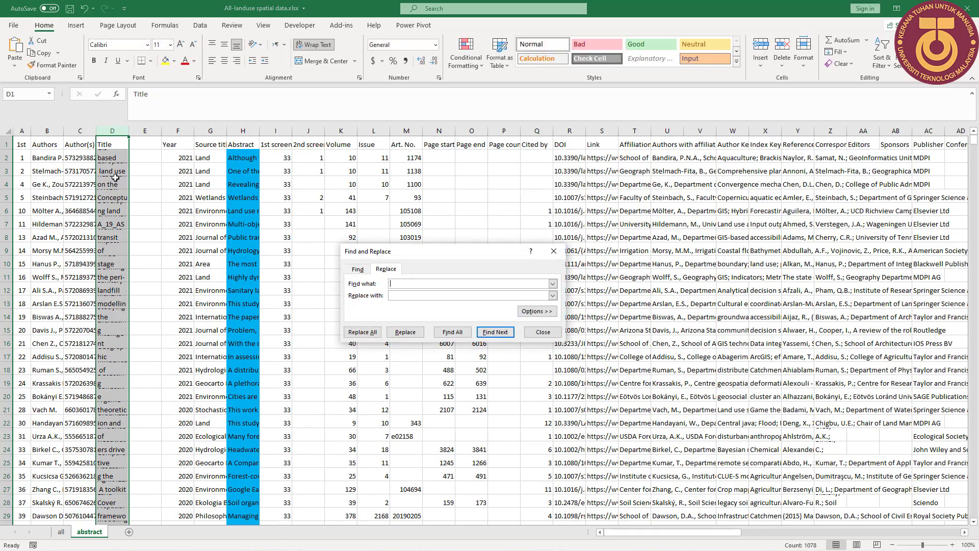
left_click(537, 310)
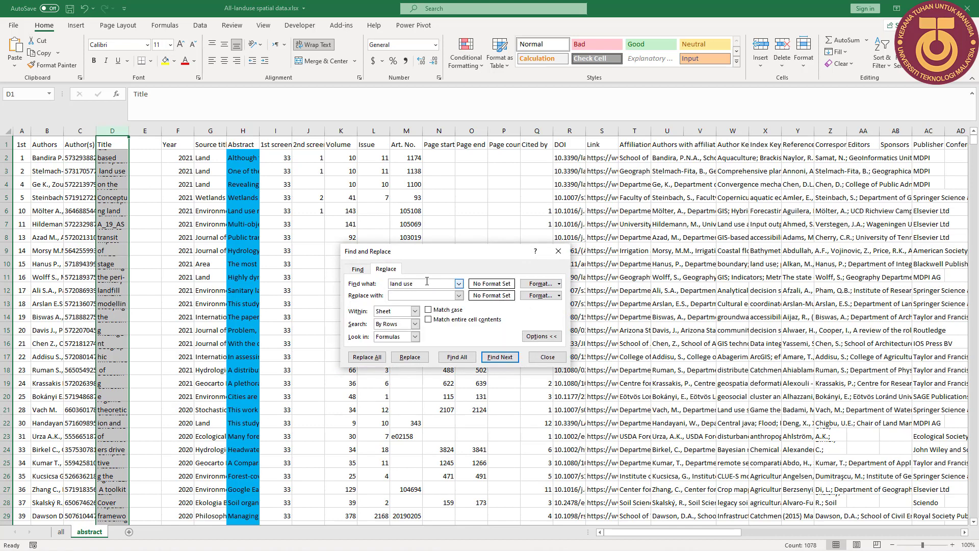
left_click(539, 295)
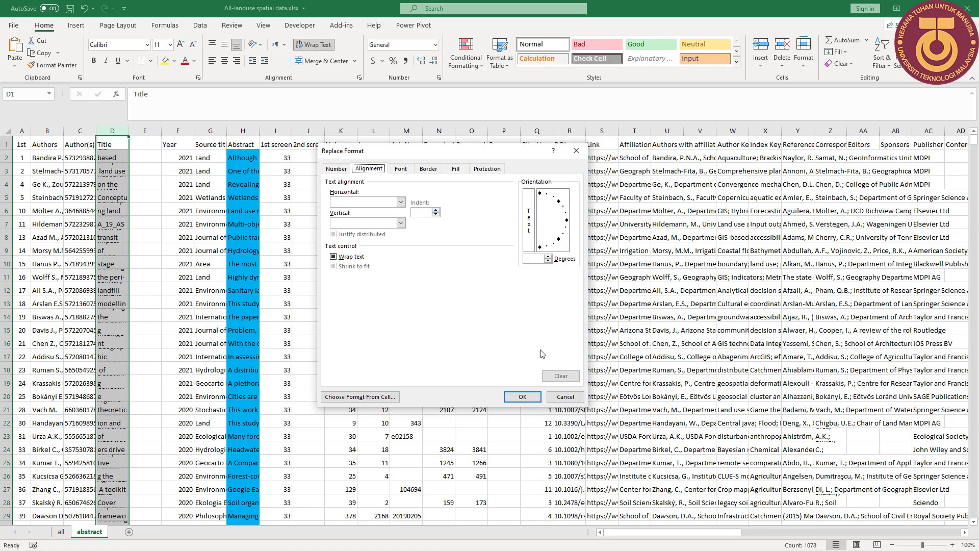
left_click(565, 397)
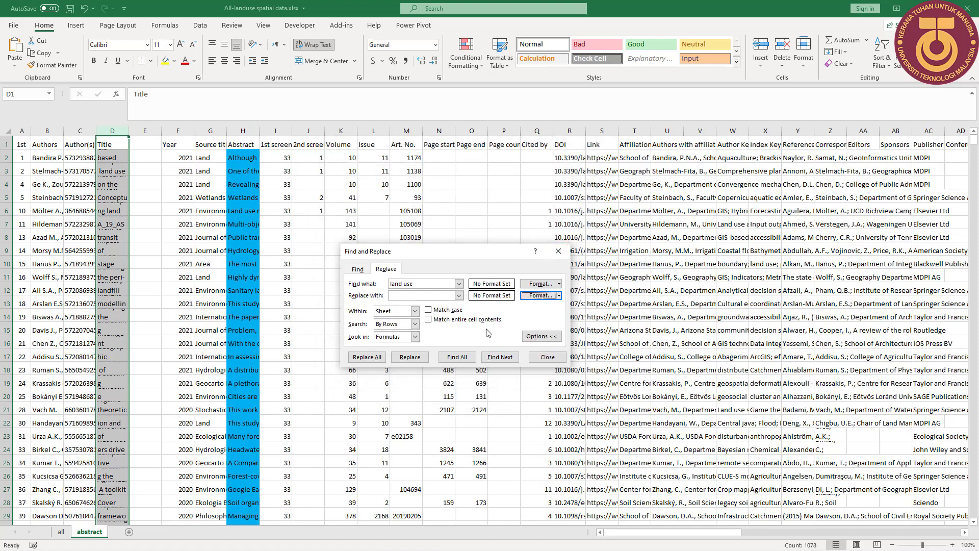
left_click(544, 337)
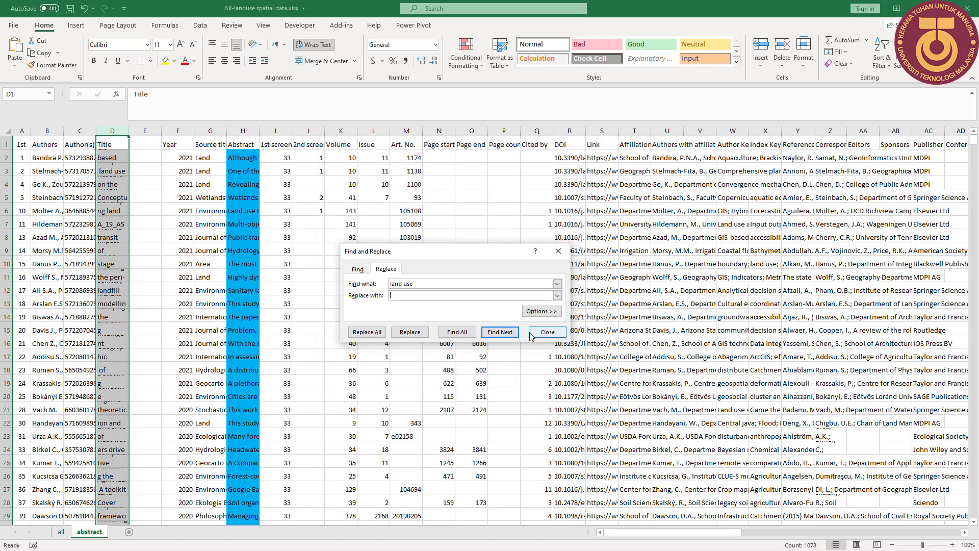
left_click(555, 312)
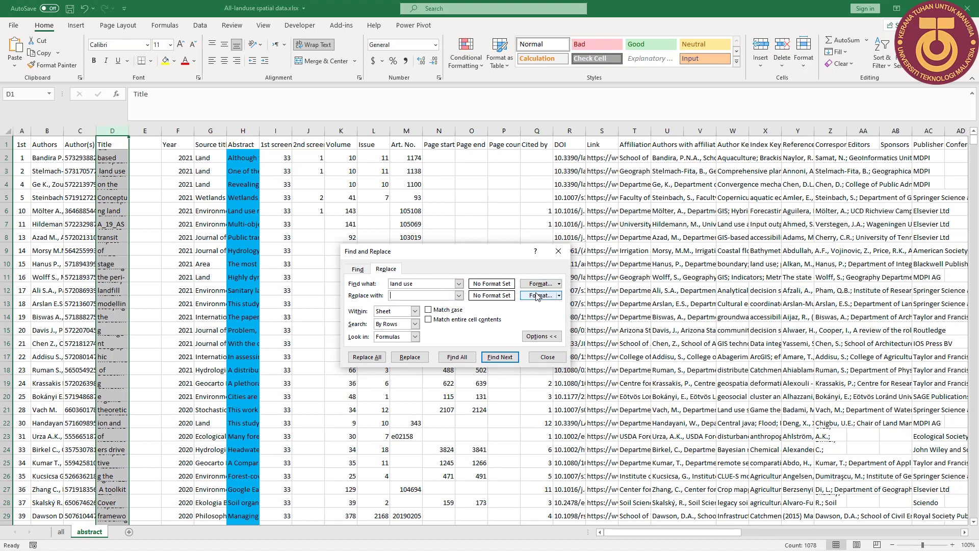
Set the replacement format to a light green cell fill.
left_click(558, 296)
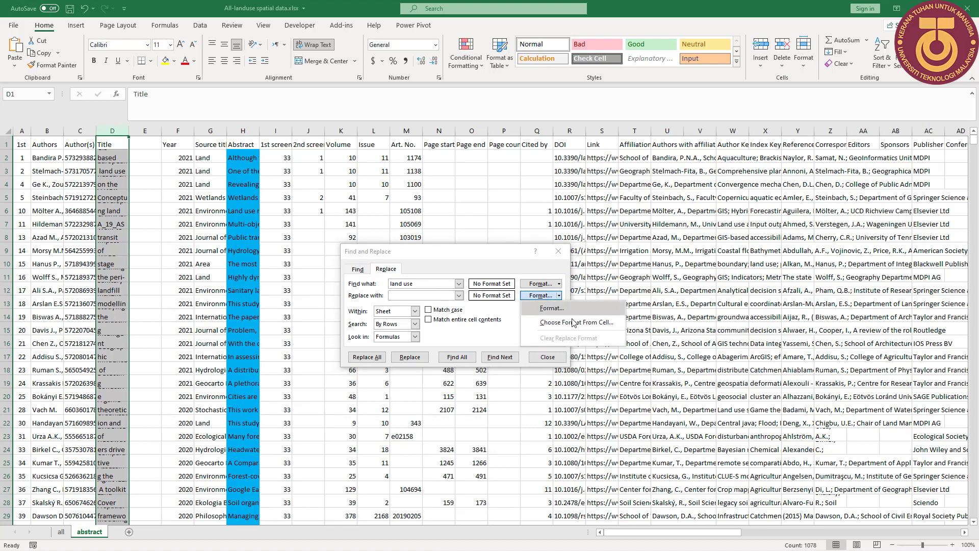
left_click(569, 312)
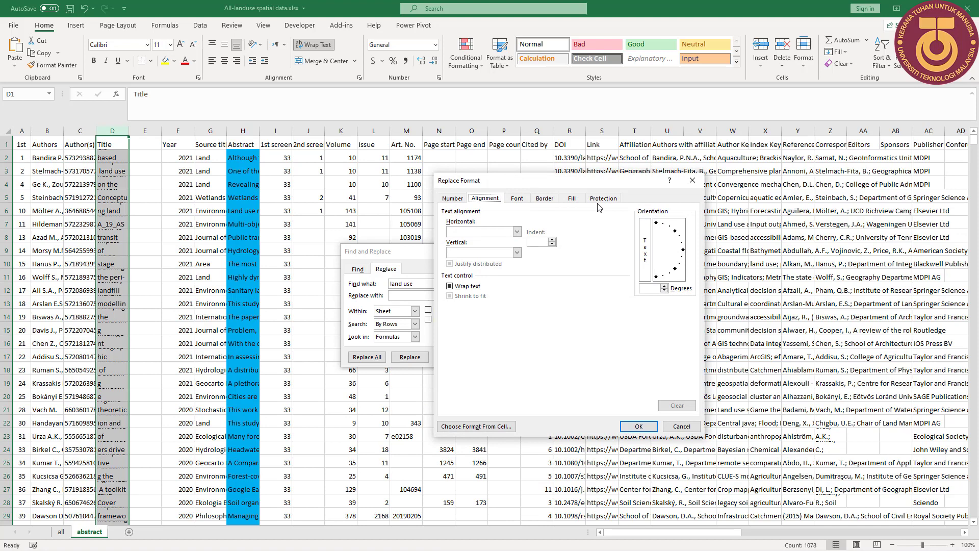
left_click(571, 200)
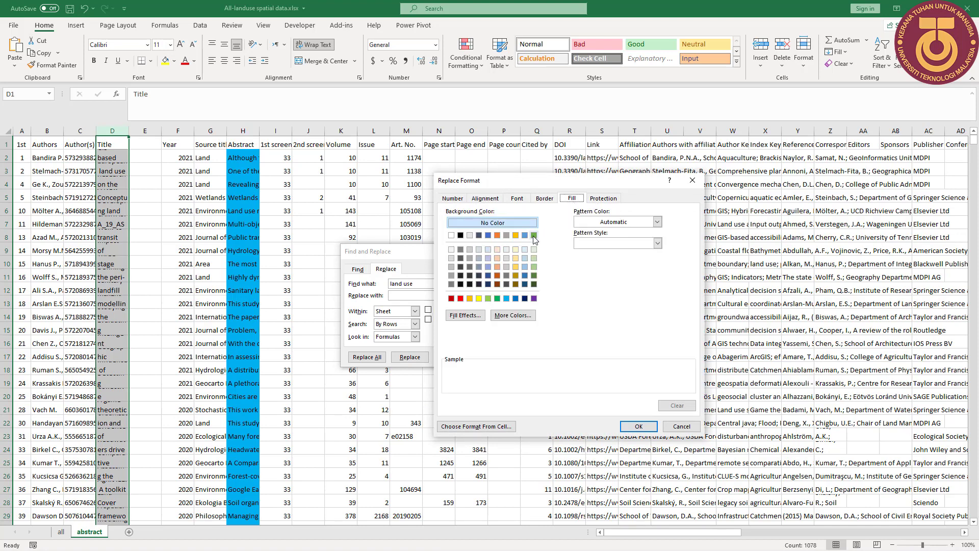
left_click(489, 259)
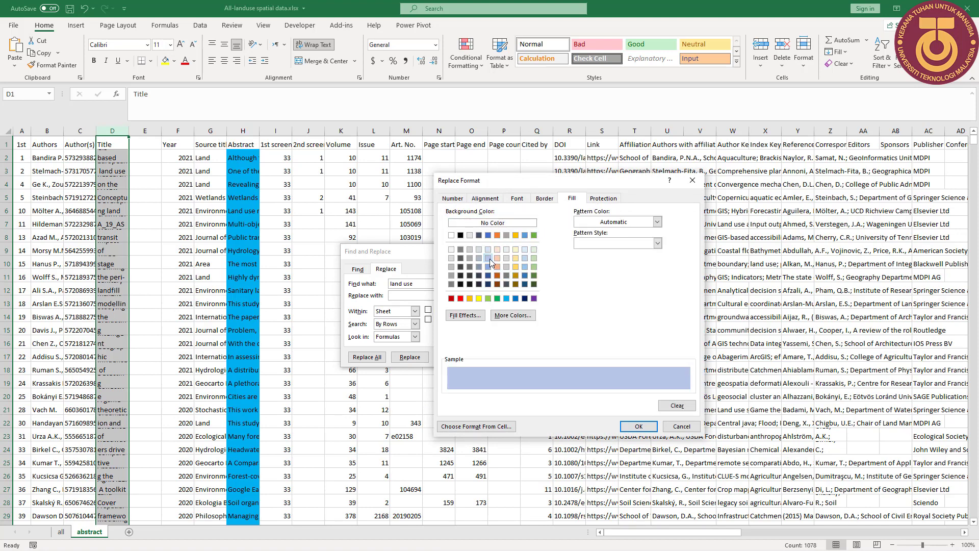
left_click(534, 258)
left_click(638, 425)
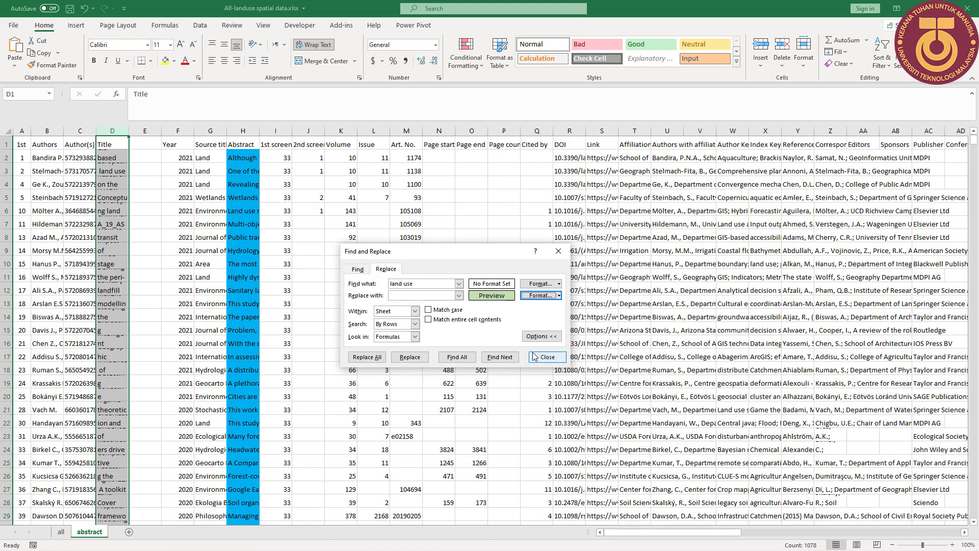
Replace all 196 'land use' occurrences with the green-filled format.
left_click(499, 358)
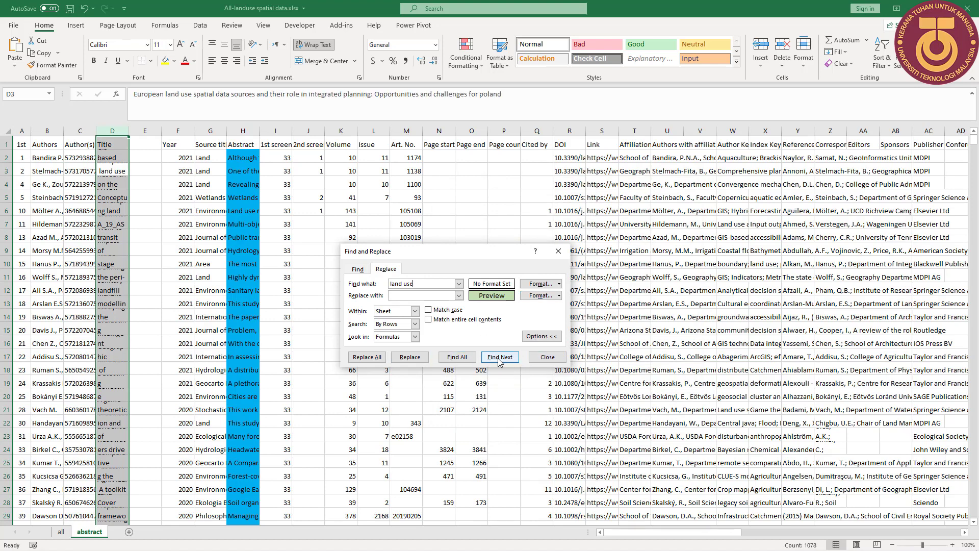
left_click(410, 357)
left_click(417, 359)
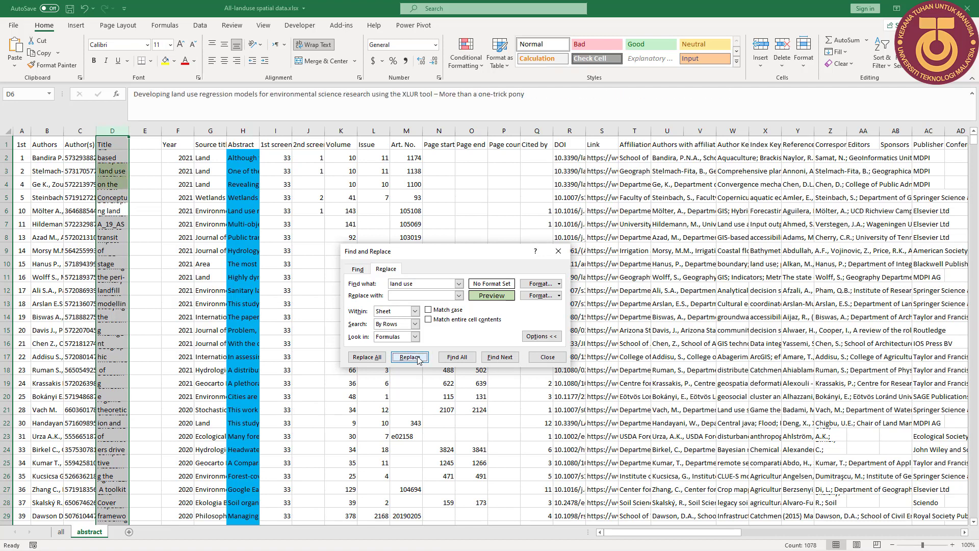
left_click(377, 358)
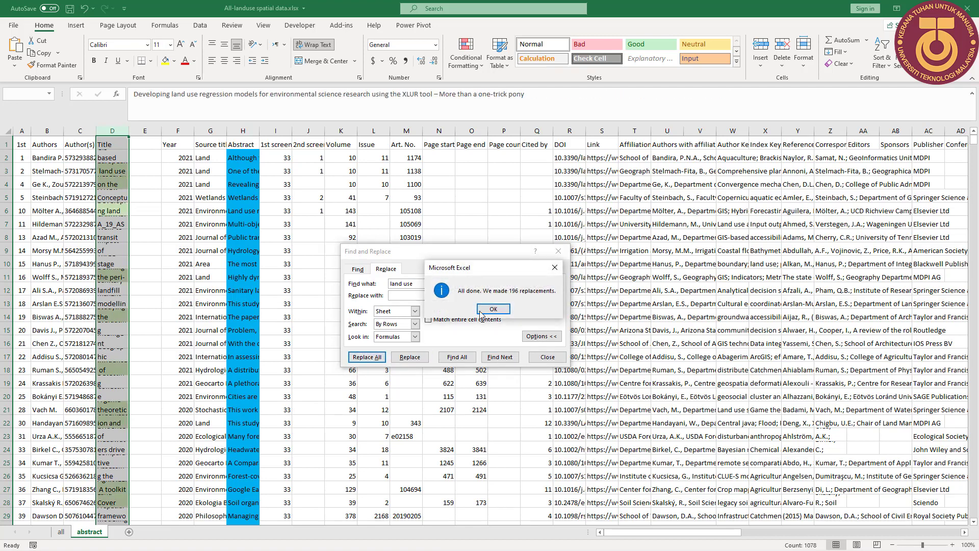
left_click(481, 312)
left_click(544, 358)
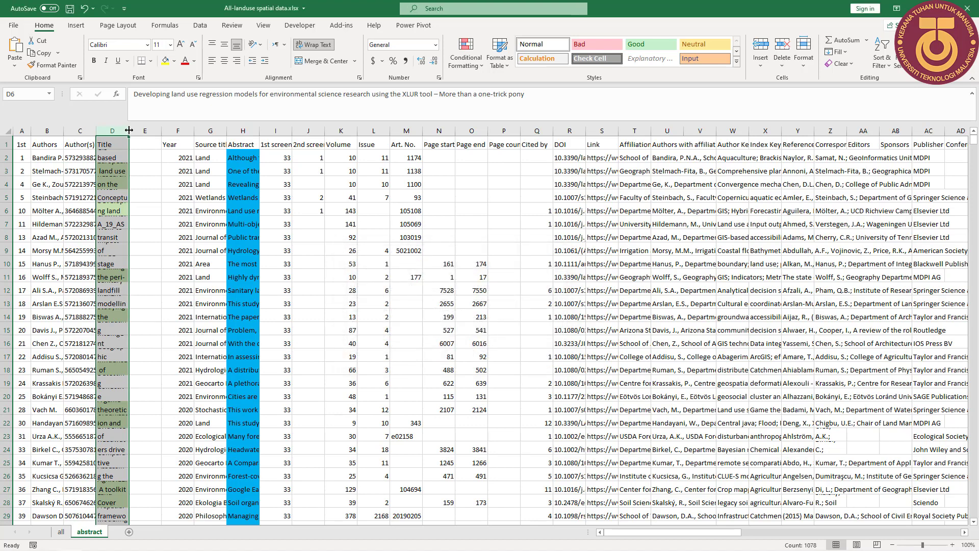
Widen the Title column D and read through the titles in rows 2 to 15.
left_click_drag(126, 138, 175, 137)
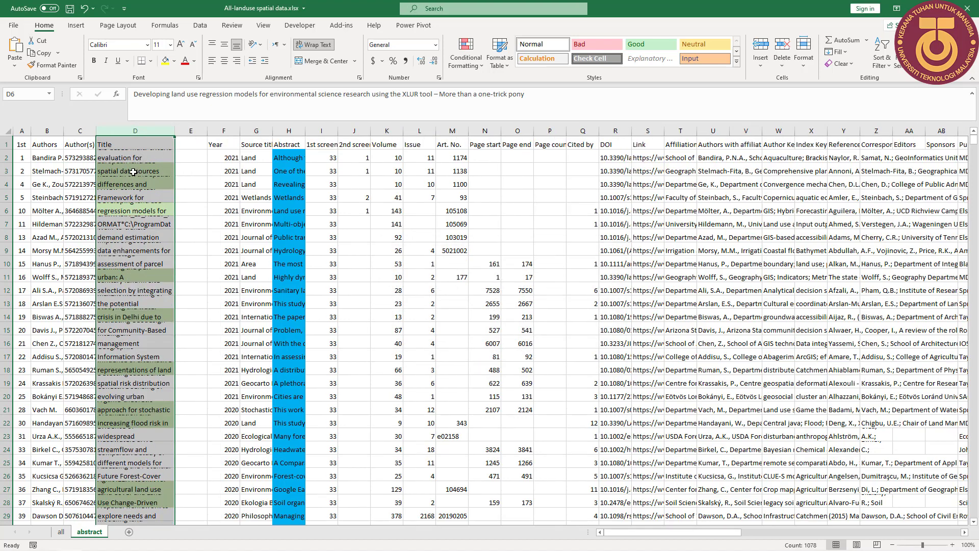
left_click(133, 171)
key("Up")
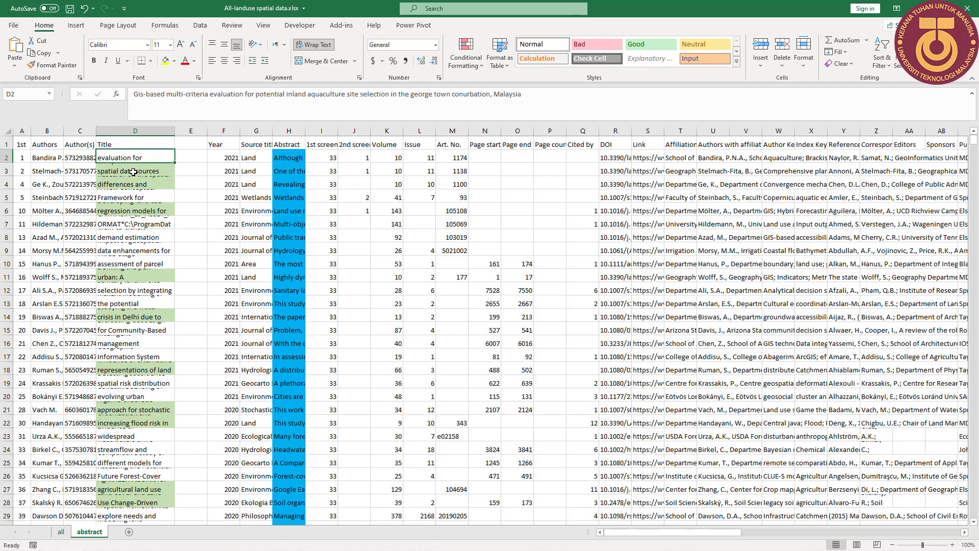
key("Down")
key("Down")
key("Down")
key("Down")
key("Down")
key("Down")
key("Down")
key("Down")
key("Down")
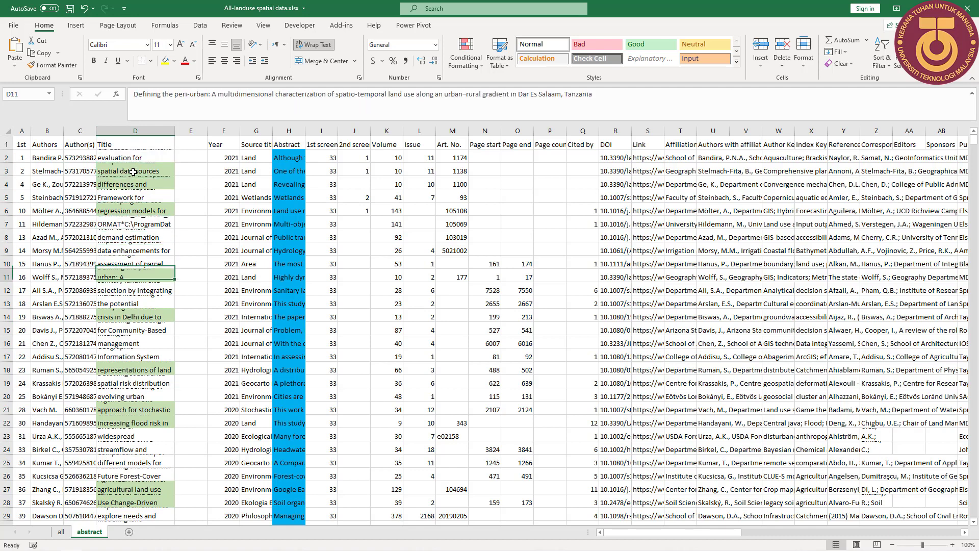
key("Down")
key("Down")
key("Down")
key("Down")
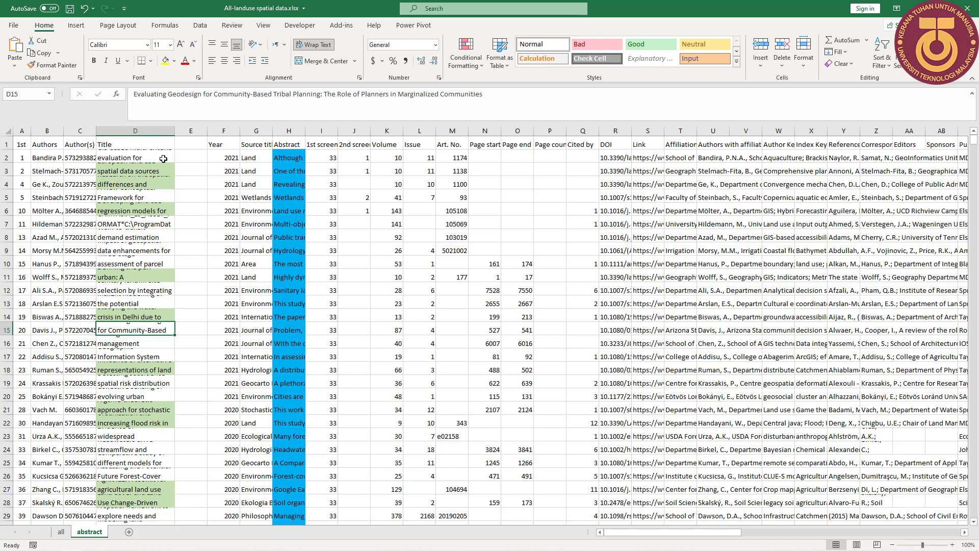
key("Up")
key("Up")
key("Up")
key("Up")
key("Up")
key("Up")
key("Up")
key("Up")
key("Up")
key("Up")
key("Up")
key("Up")
key("Up")
key("Up")
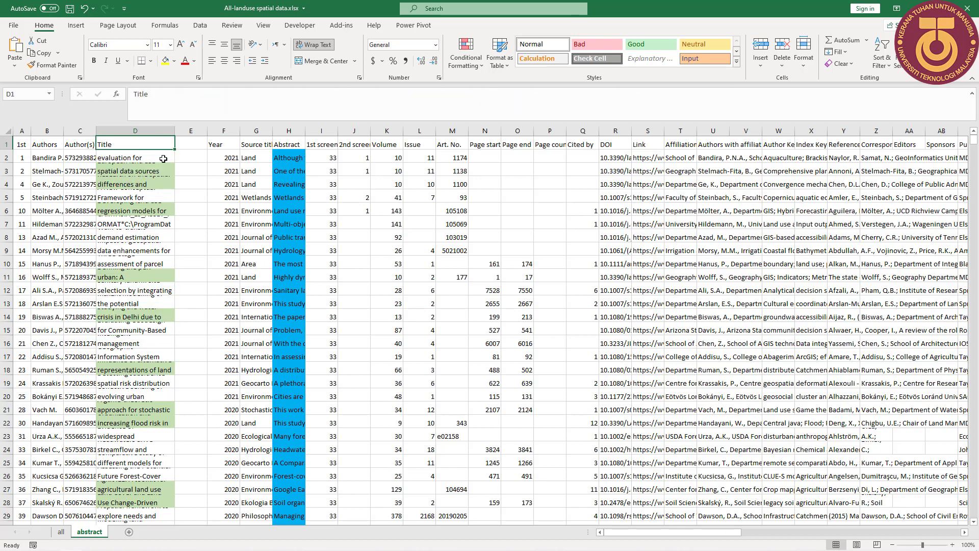
Enter the heading 'Title screening' in cell E1.
left_click(190, 147)
type("T")
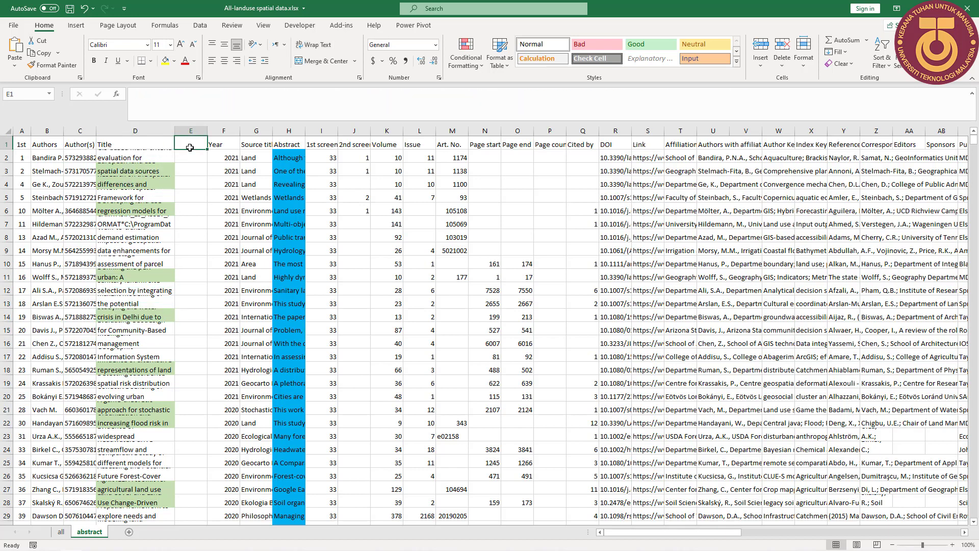
type("itle sc")
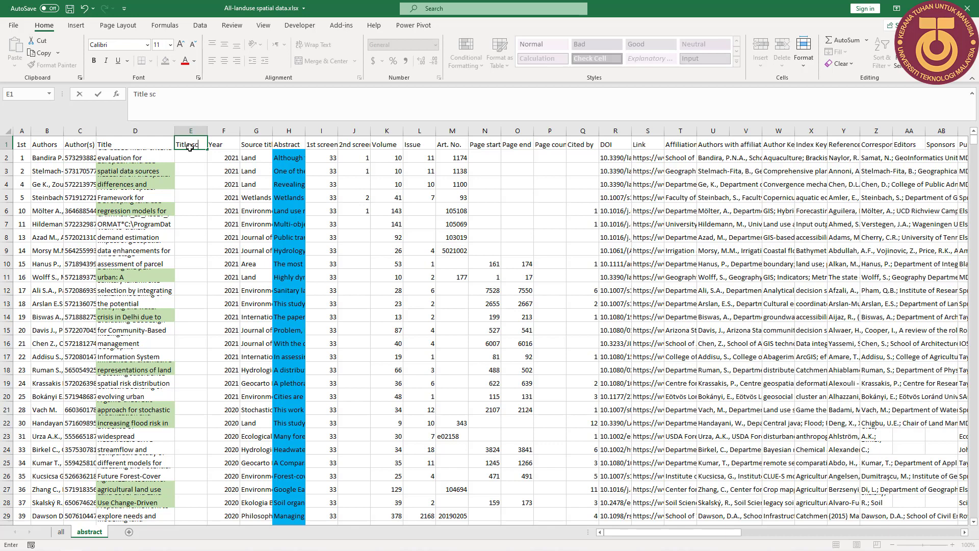
type("reening")
key("Return")
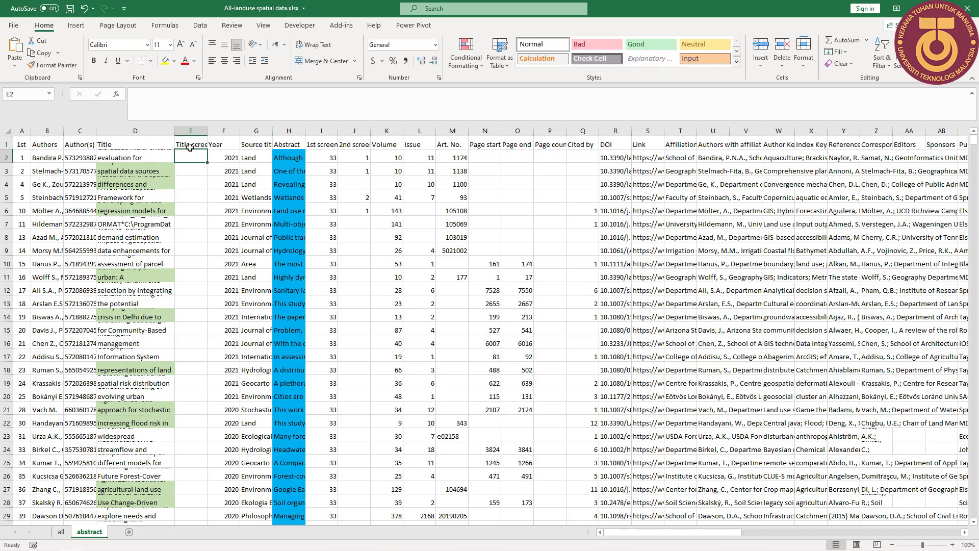
Copy the abstract sheet to a new sheet placed at the end.
right_click(91, 533)
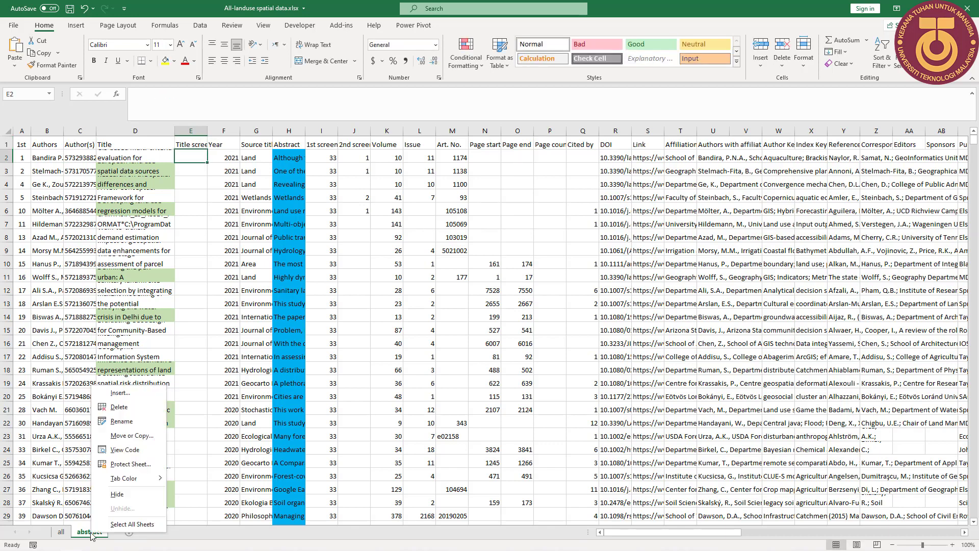
left_click(147, 436)
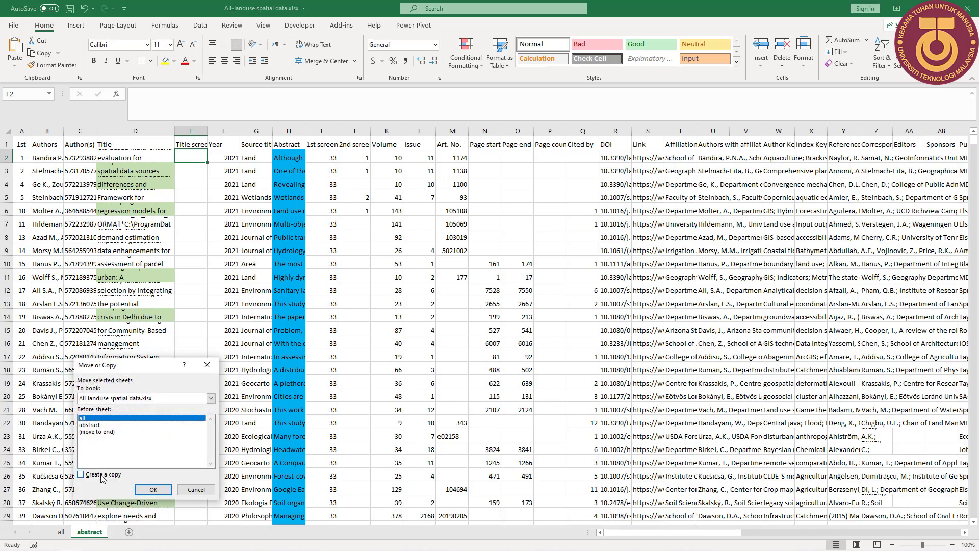
left_click(103, 477)
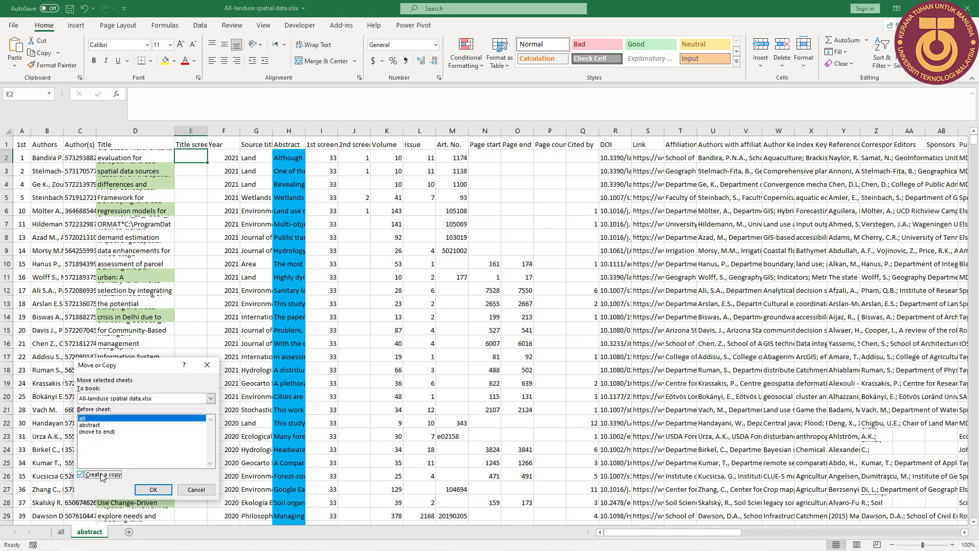
left_click(111, 432)
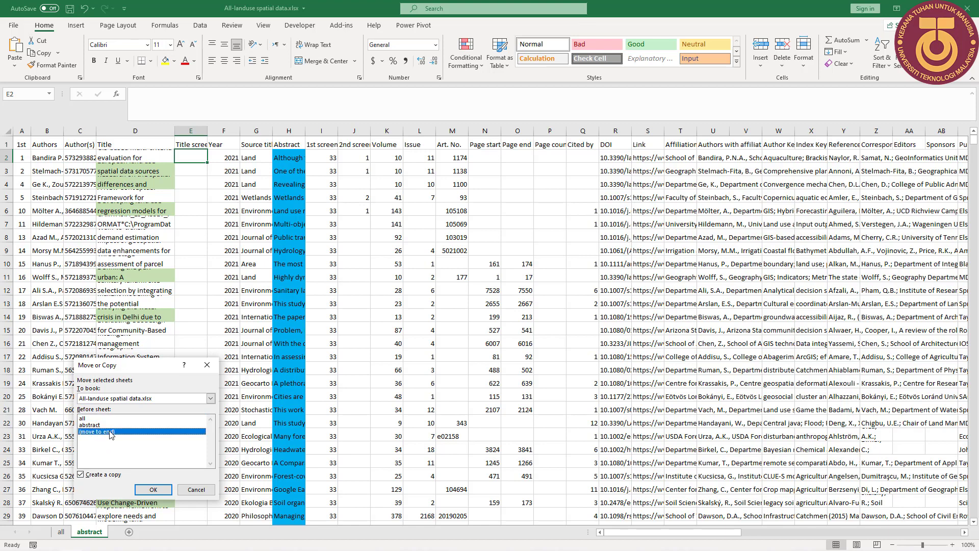
left_click(153, 489)
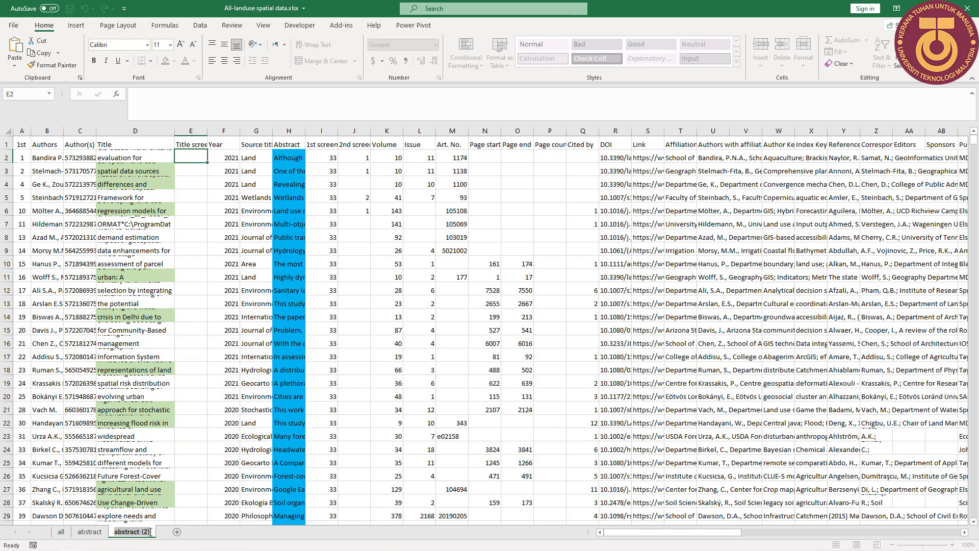
Rename the copied sheet 'Title screening' and widen column E to fit its heading.
type("Titkle")
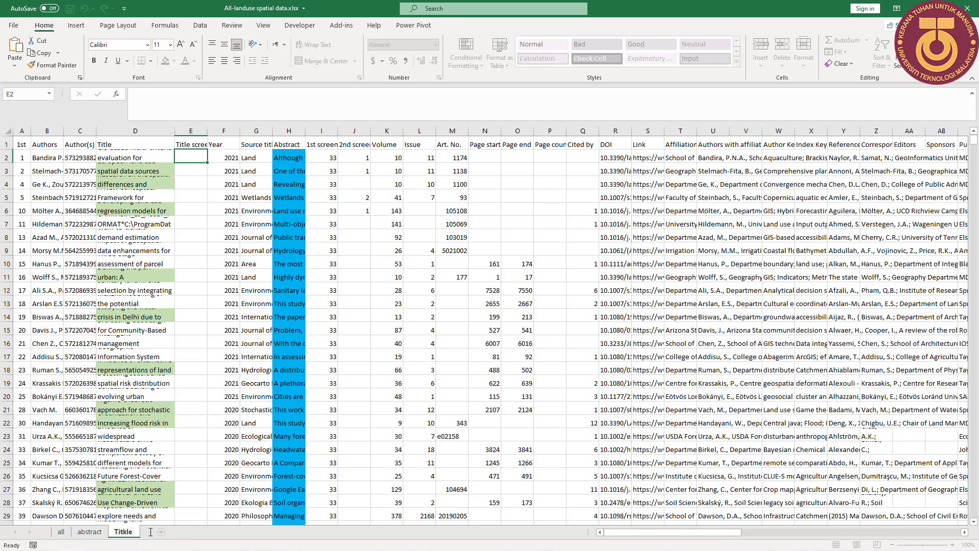
key("BackSpace")
key("BackSpace")
type("e screening")
key("Return")
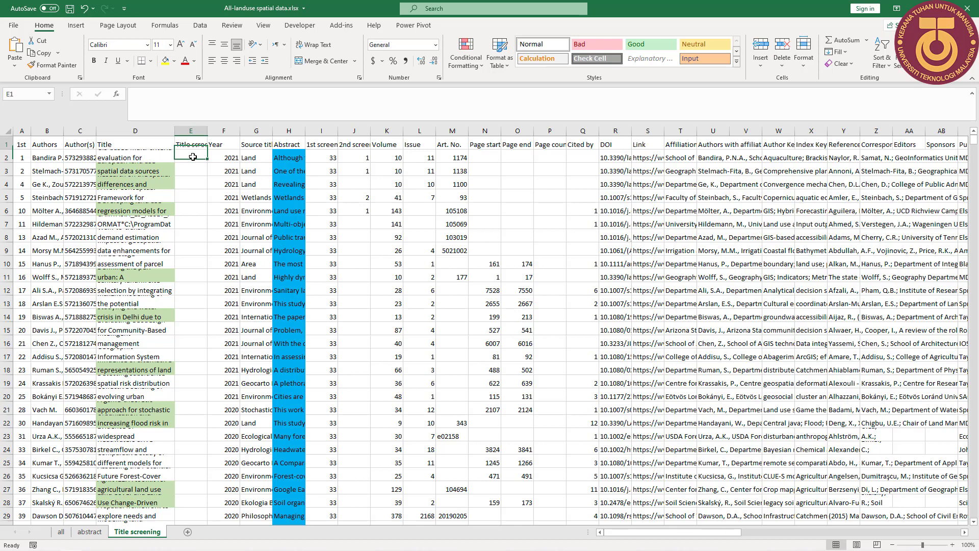
key("Up")
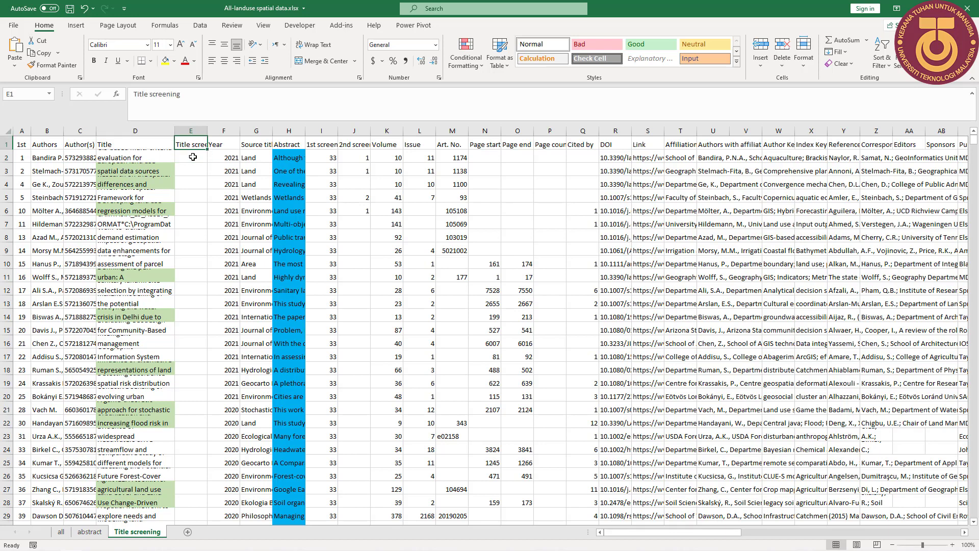
left_click_drag(208, 130, 222, 130)
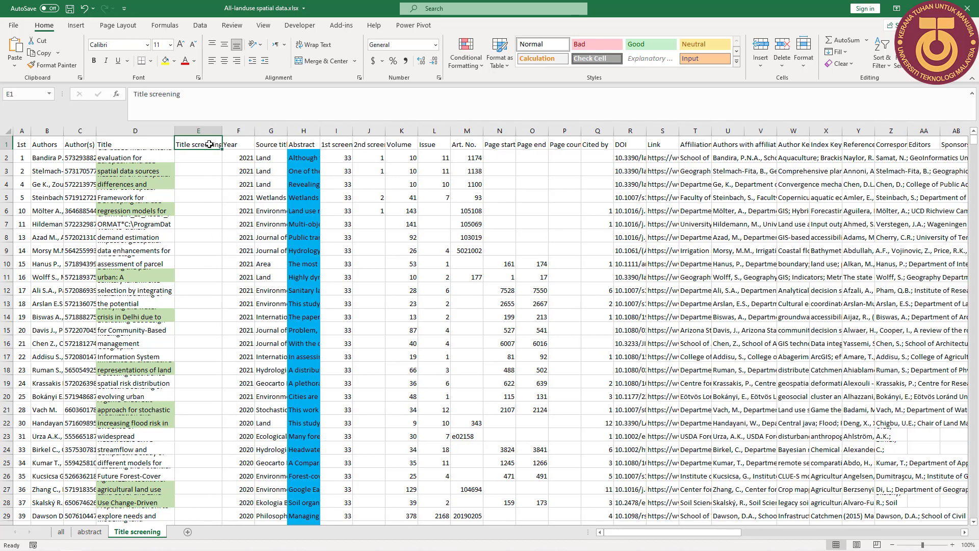
Enter the formula =cell in cell E2, which returns 0.
left_click(201, 155)
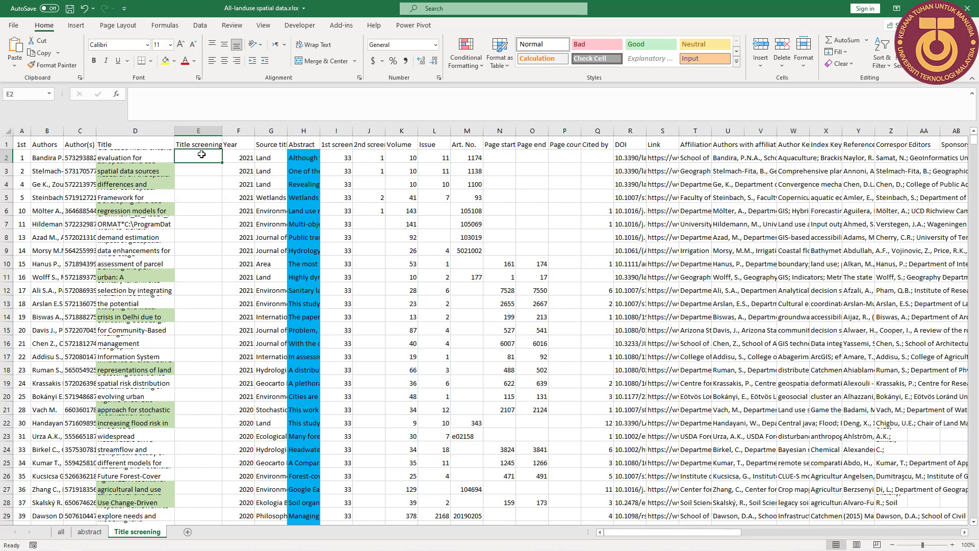
type("=ce")
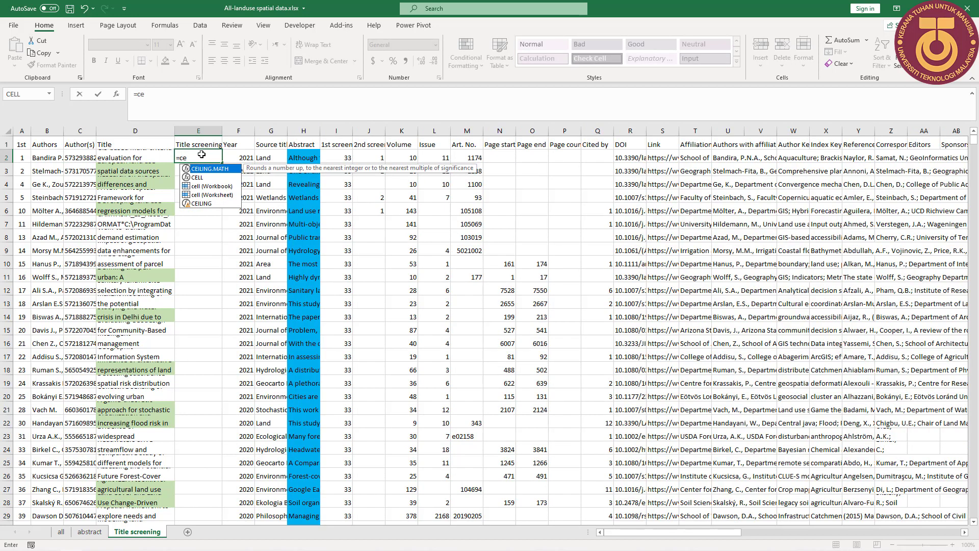
type("ll")
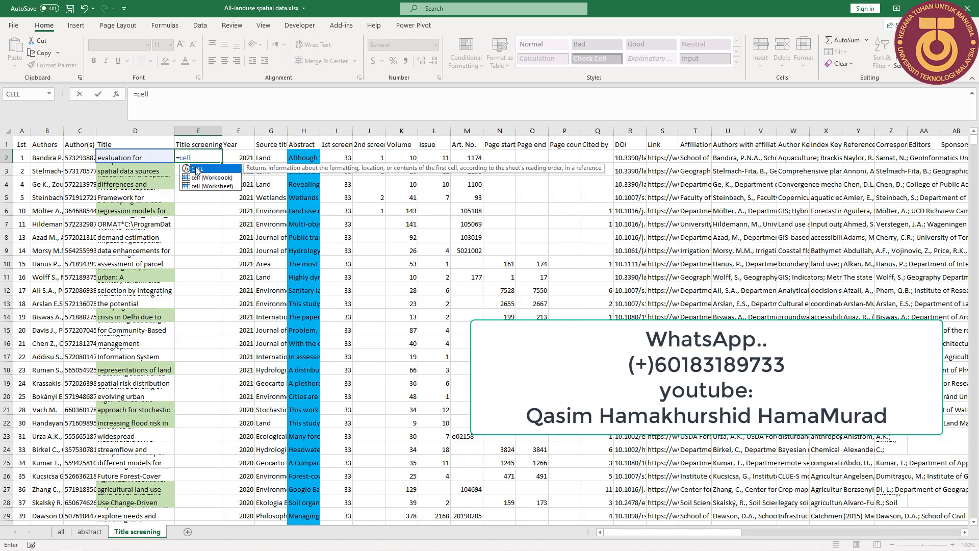
double_click(196, 169)
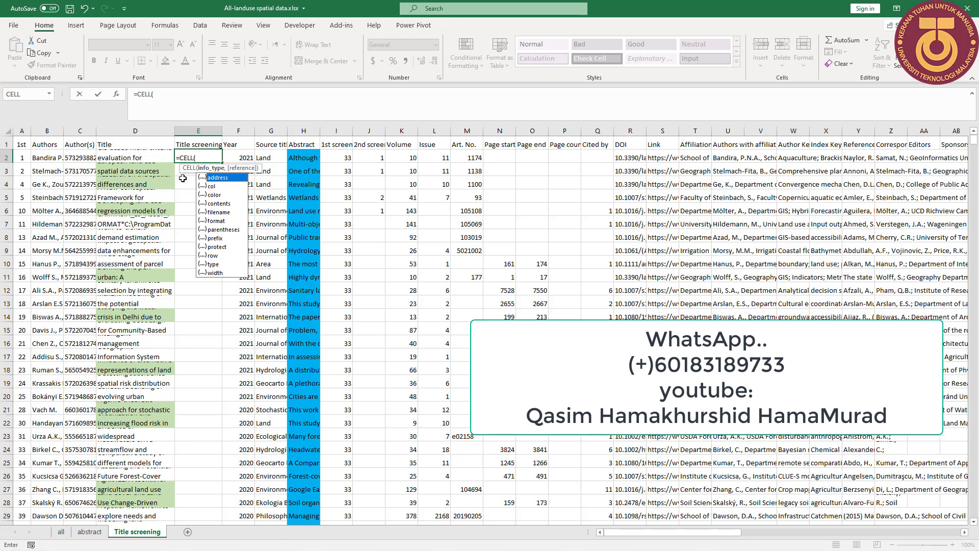
key("BackSpace")
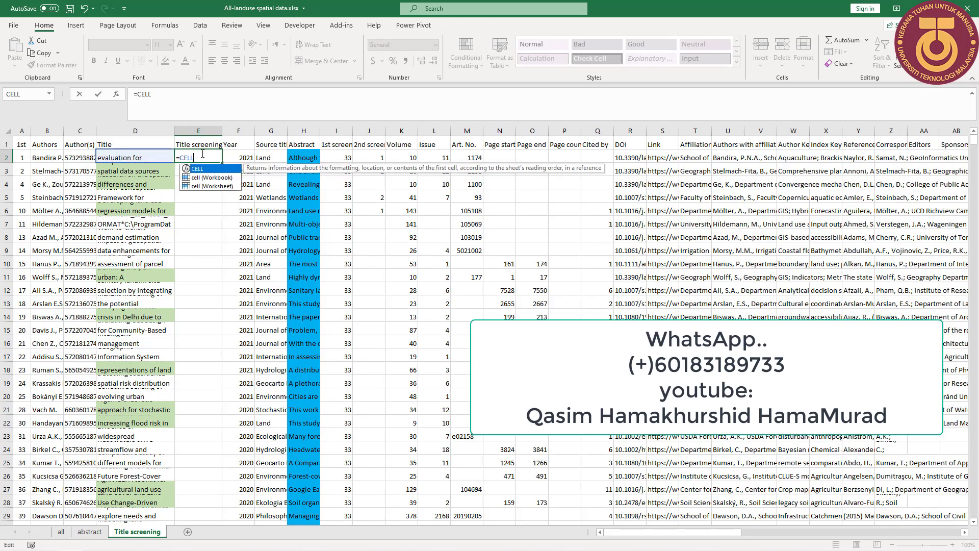
key("Return")
Fill the E2 formula down column E to row 22.
left_click(202, 154)
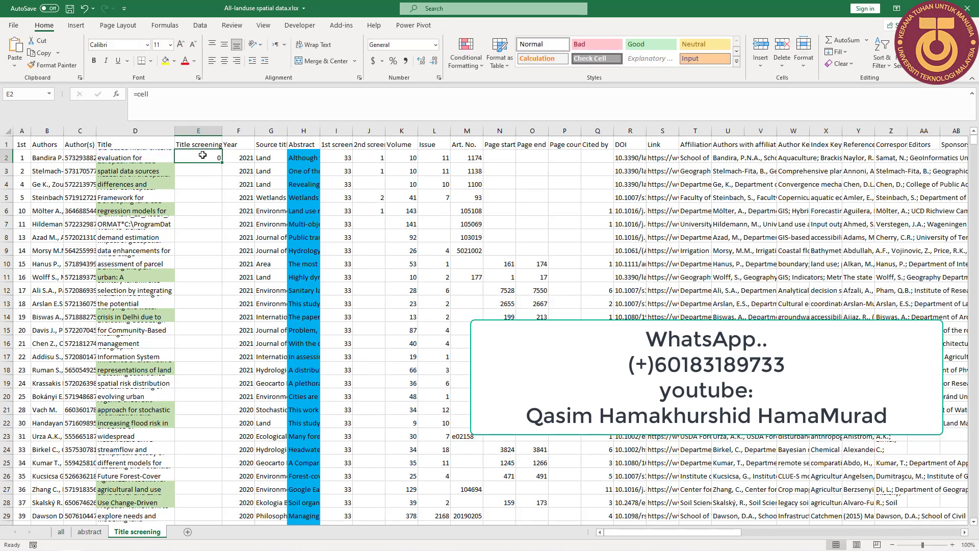
left_click(159, 158)
key("Up")
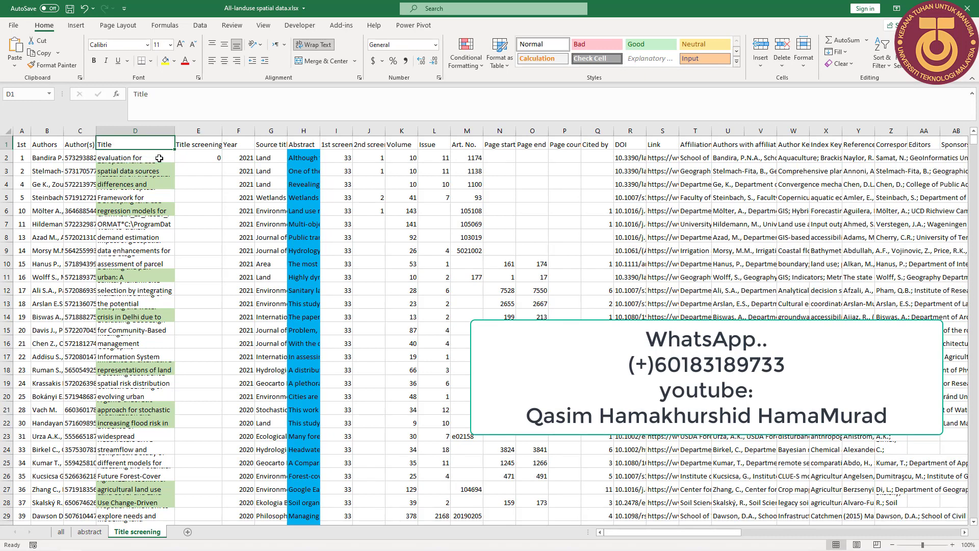
key("Down")
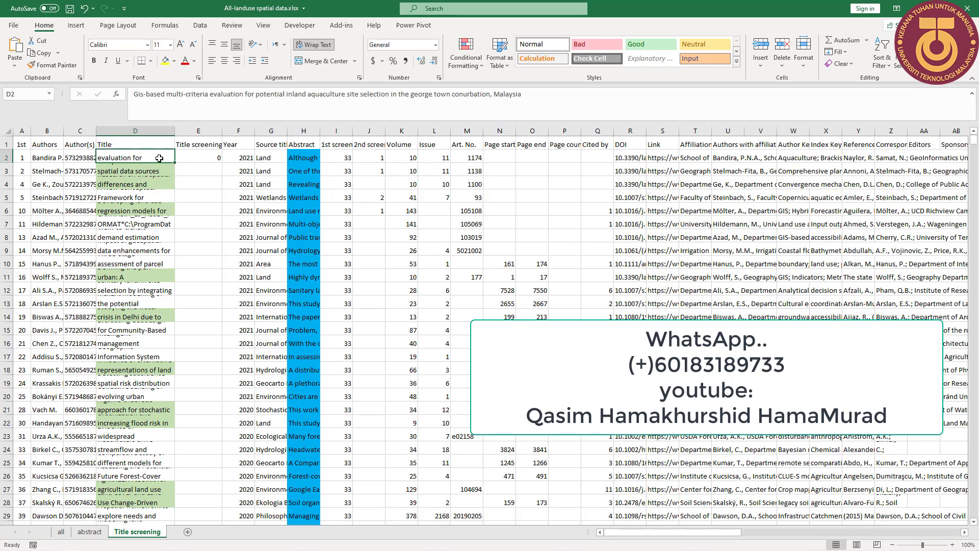
left_click(201, 157)
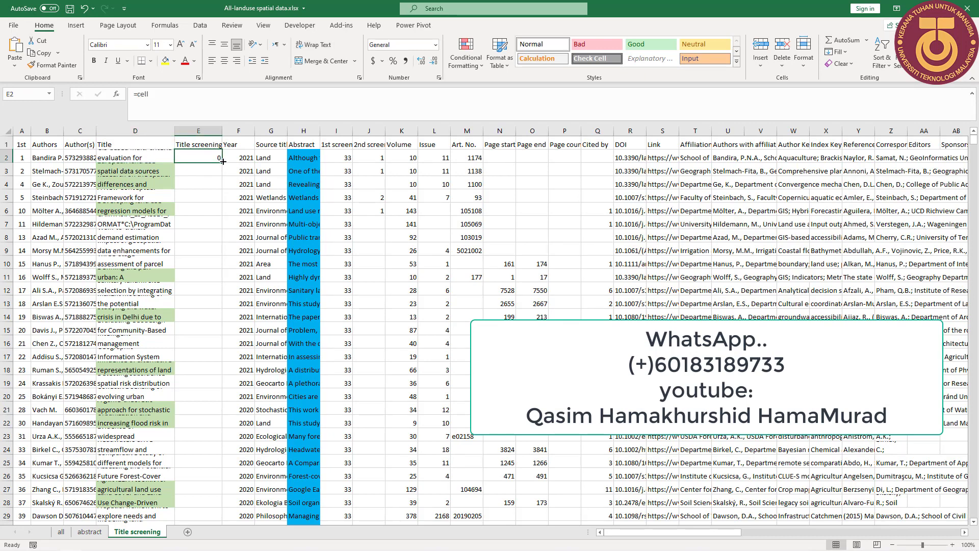
left_click_drag(223, 161, 196, 422)
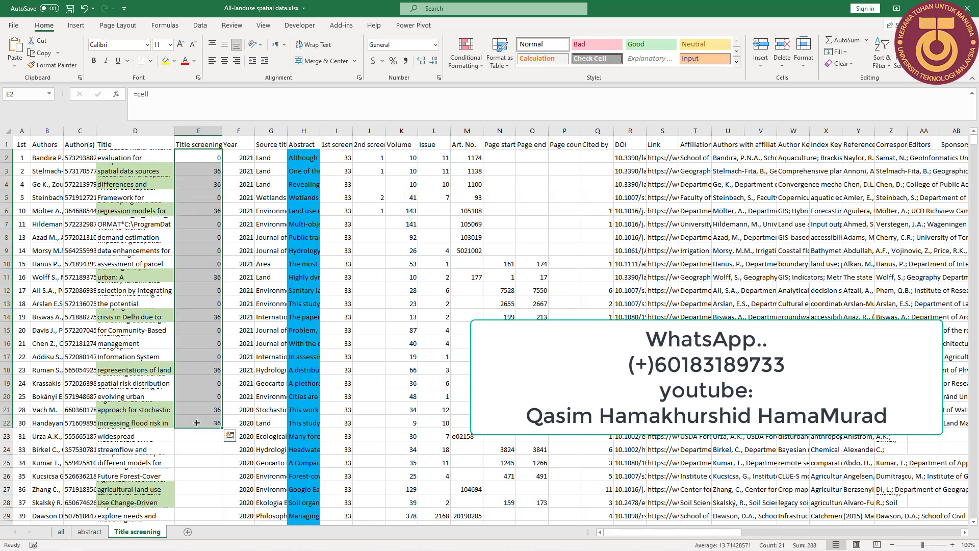
Compare scores with titles in rows 3 to 5, then fill the formula down through row 1078.
left_click(201, 398)
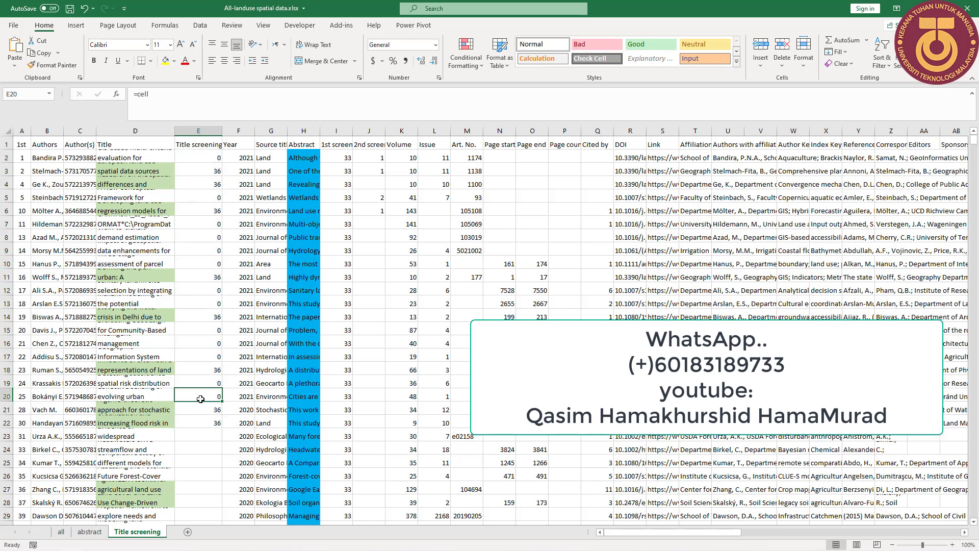
left_click(200, 158)
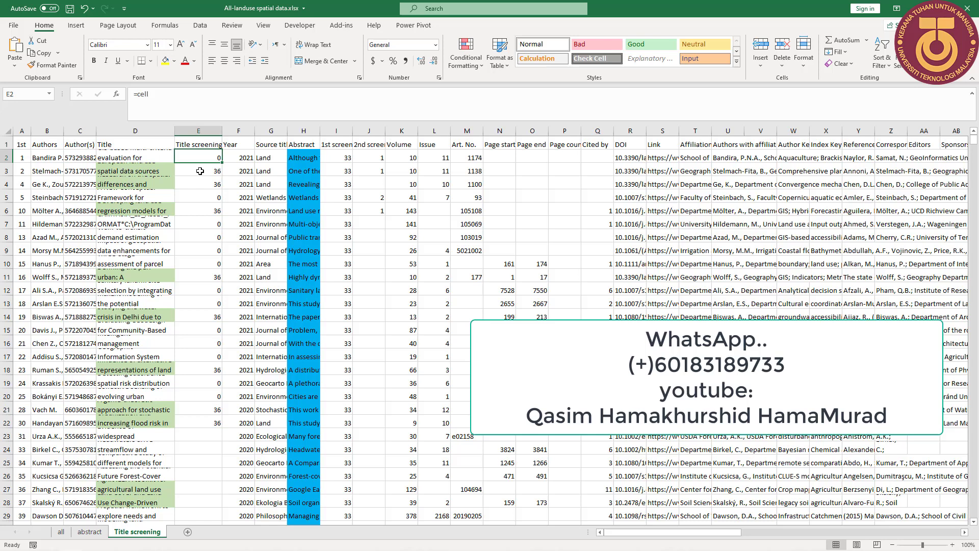
left_click(200, 172)
left_click(151, 170)
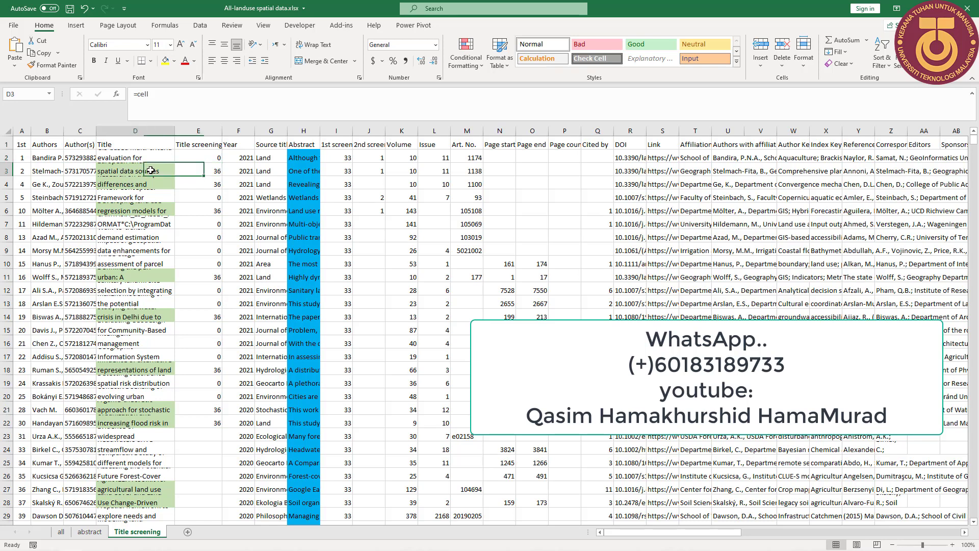
left_click(195, 170)
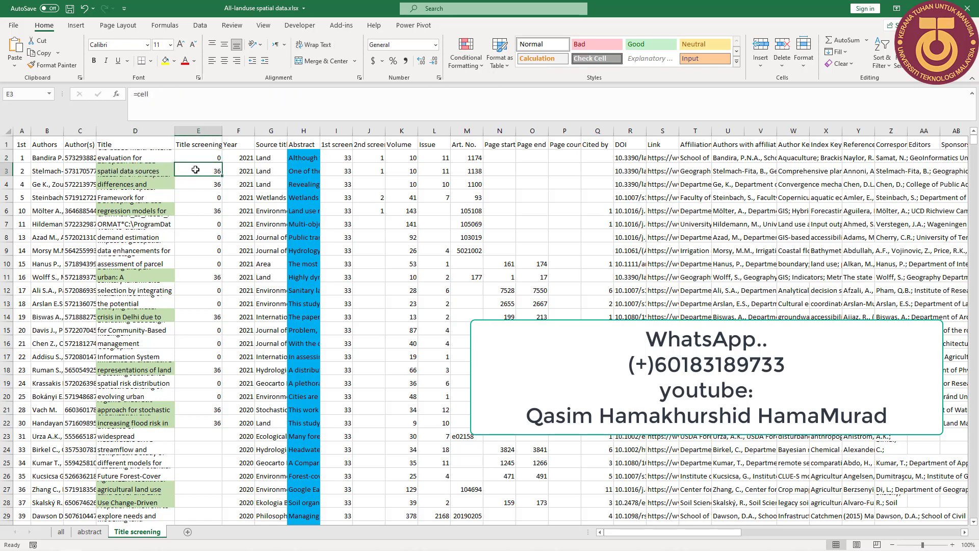
left_click(164, 182)
left_click(161, 195)
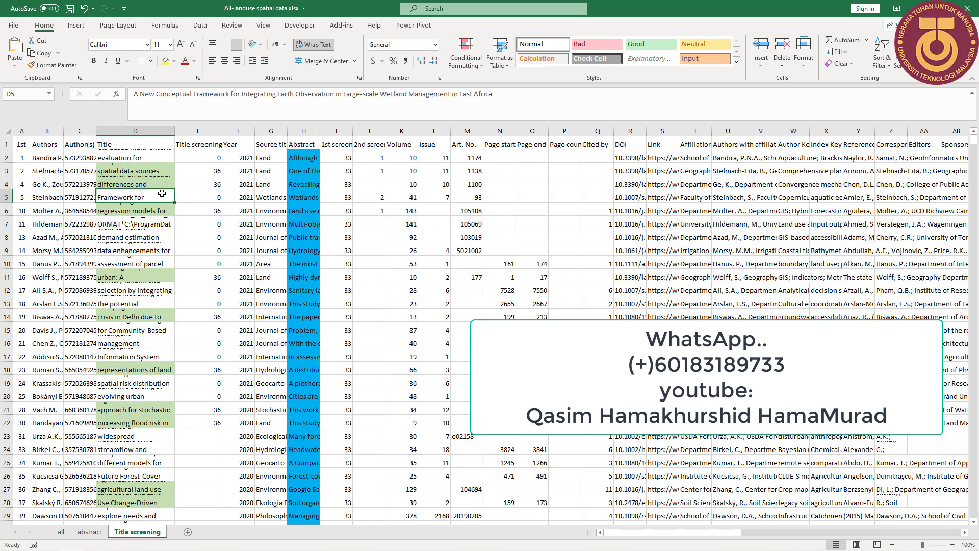
left_click(206, 193)
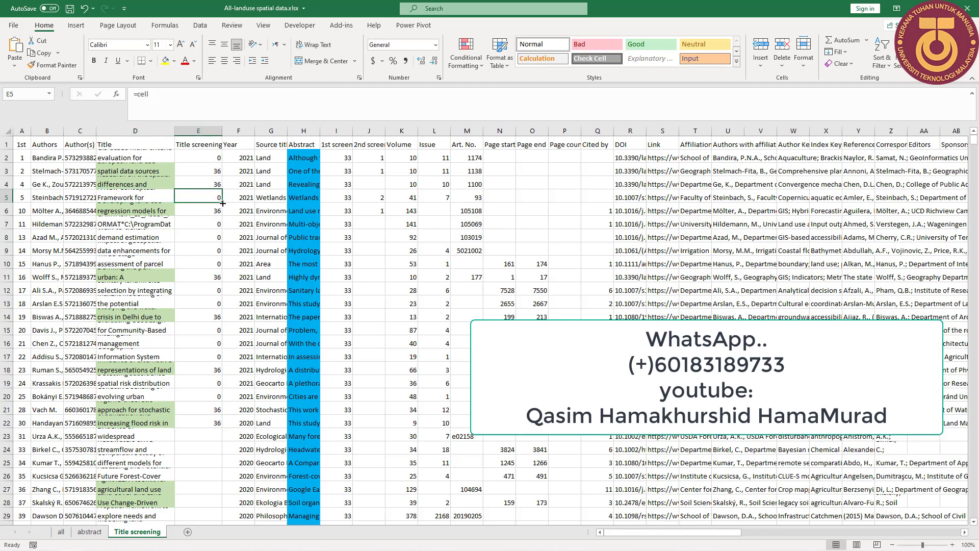
left_click_drag(223, 204, 200, 201)
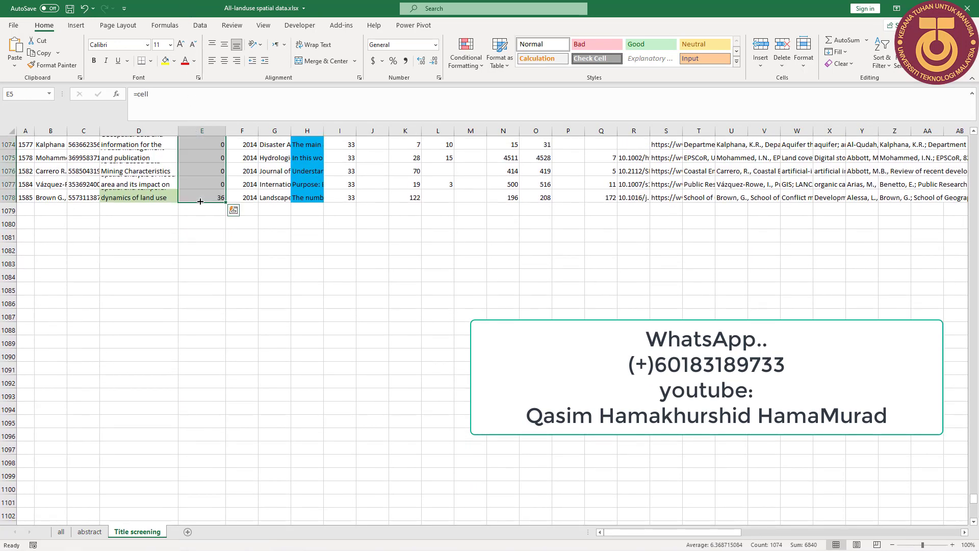
key("ctrl+Home")
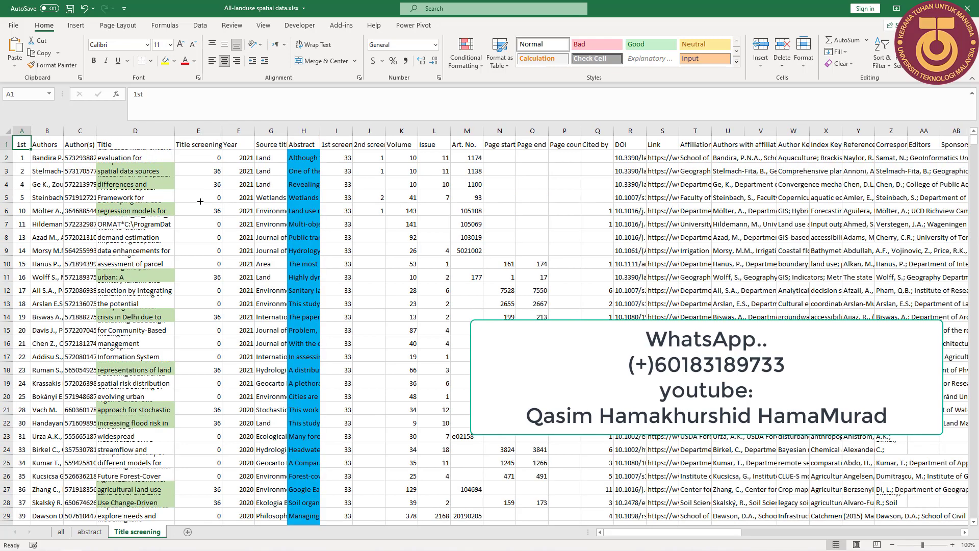
left_click(144, 165)
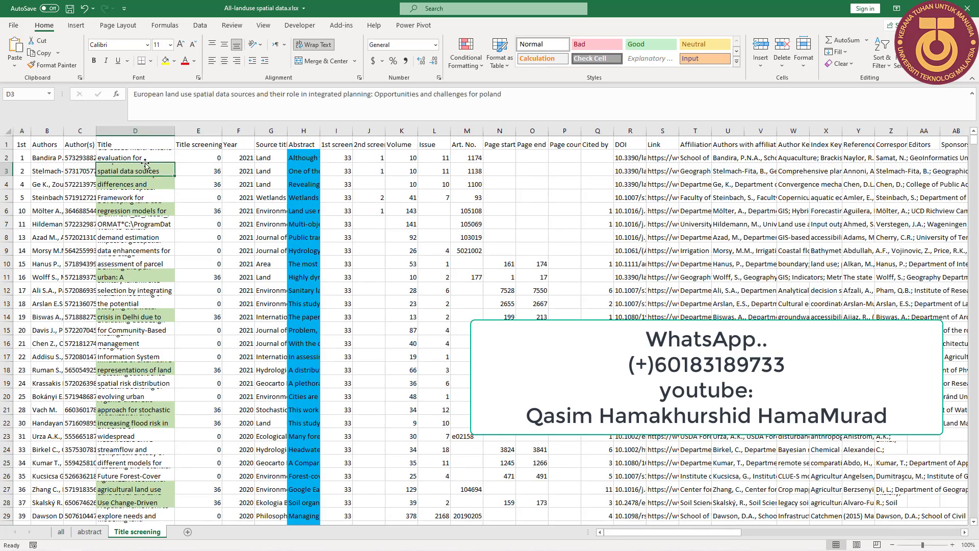
left_click(150, 158)
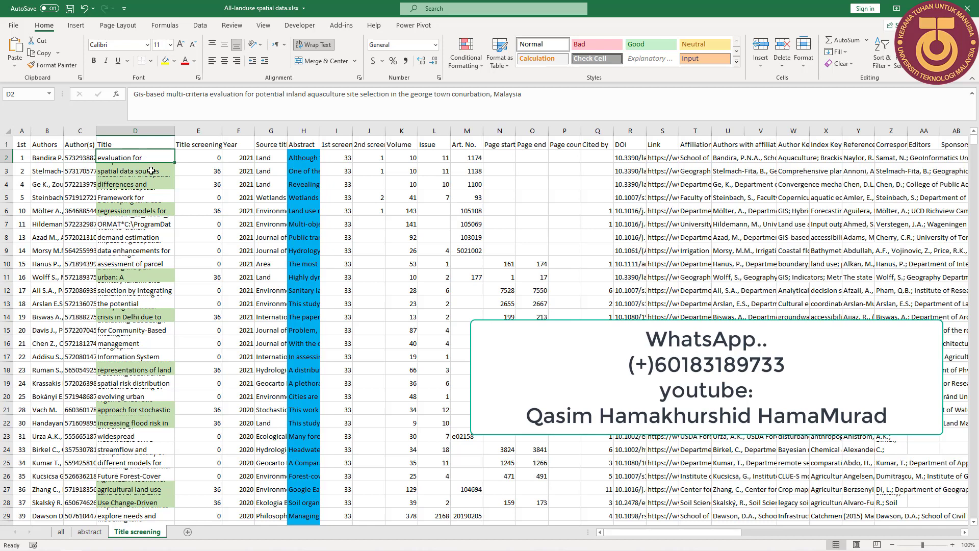
left_click(152, 170)
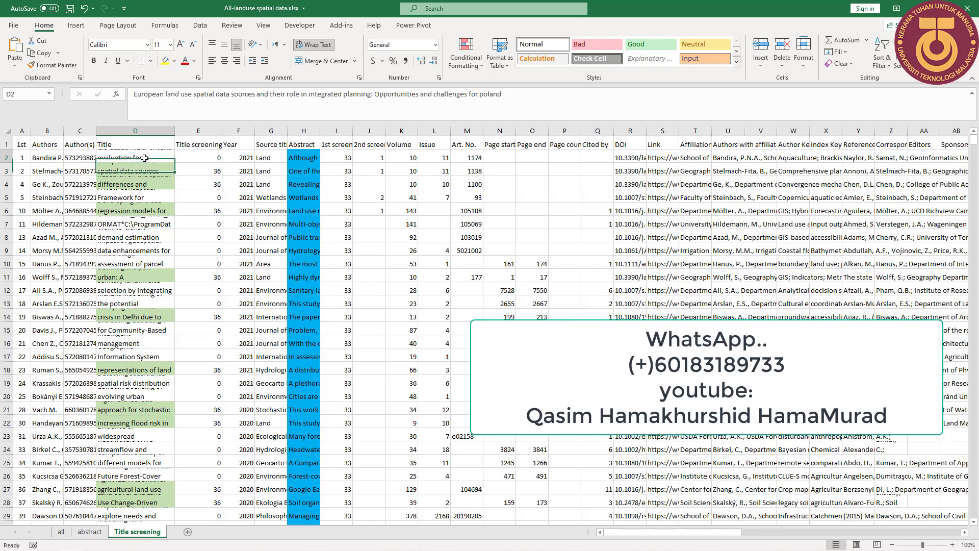
left_click(145, 159)
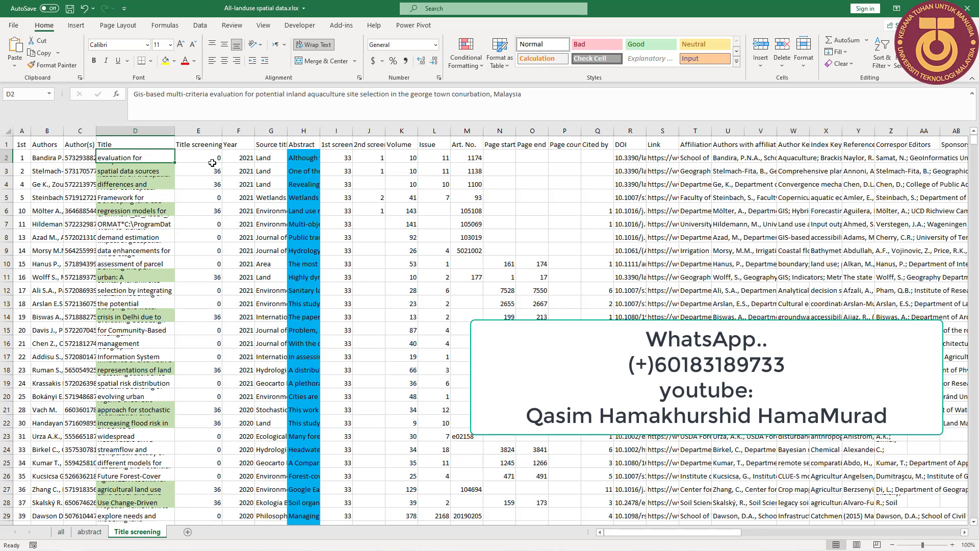
left_click(213, 132)
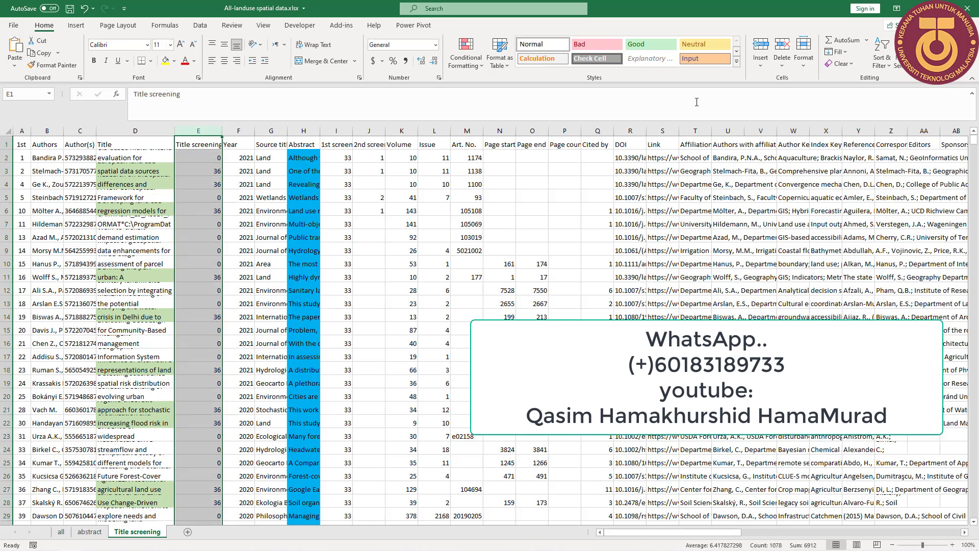
Turn on filtering and show only Title screening scores of 0, 885 of 1077 records.
left_click(890, 68)
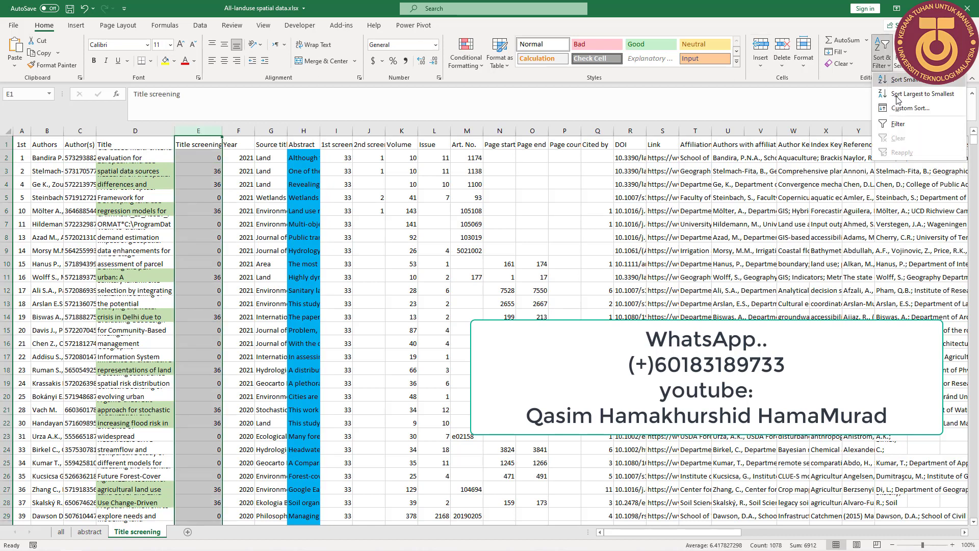
left_click(896, 126)
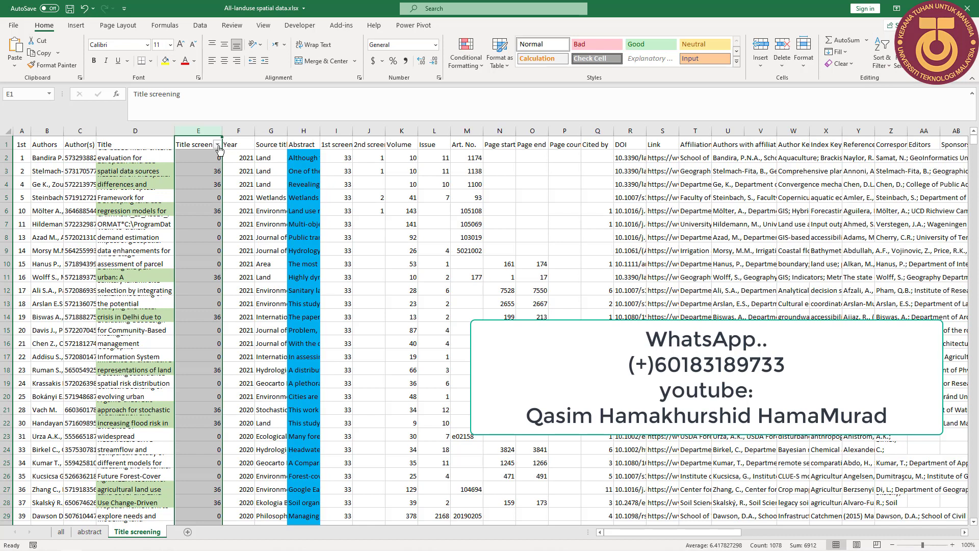
left_click(218, 145)
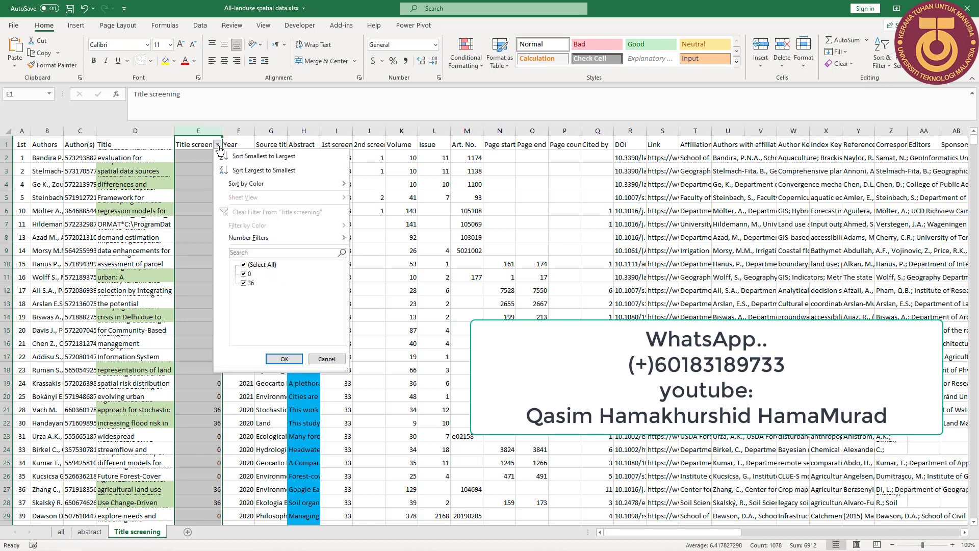
left_click(243, 264)
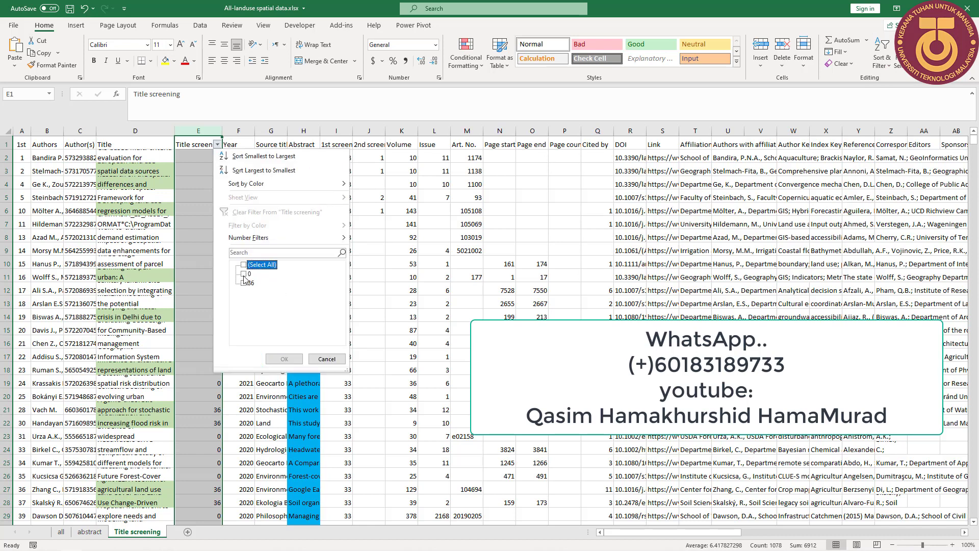
left_click(244, 274)
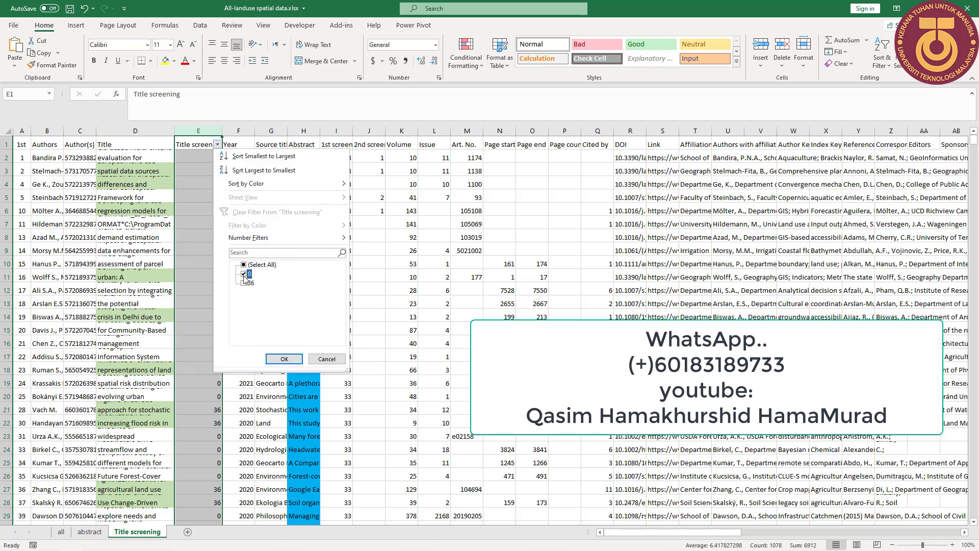
left_click(282, 359)
left_click(117, 166)
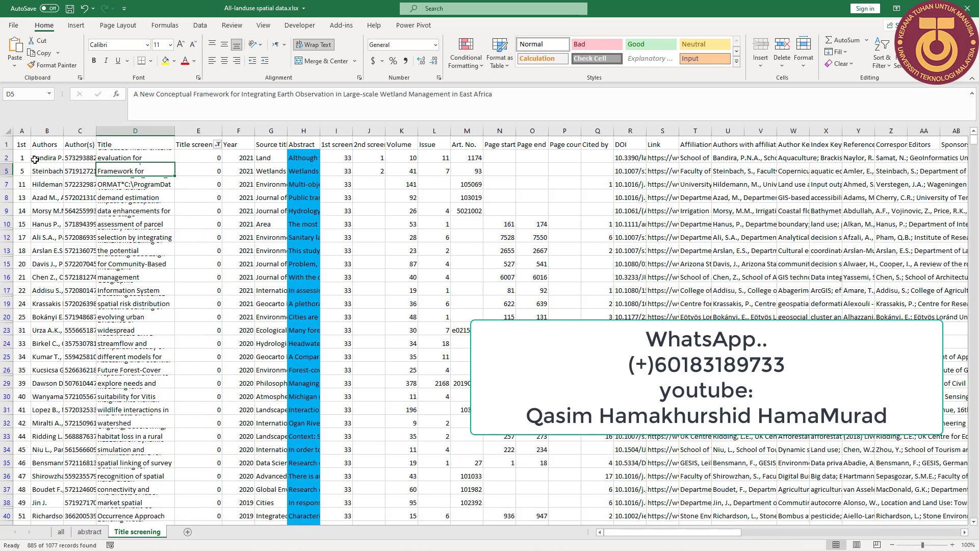
Select the visible filtered rows from 2 to 1077 and delete them.
left_click(7, 158)
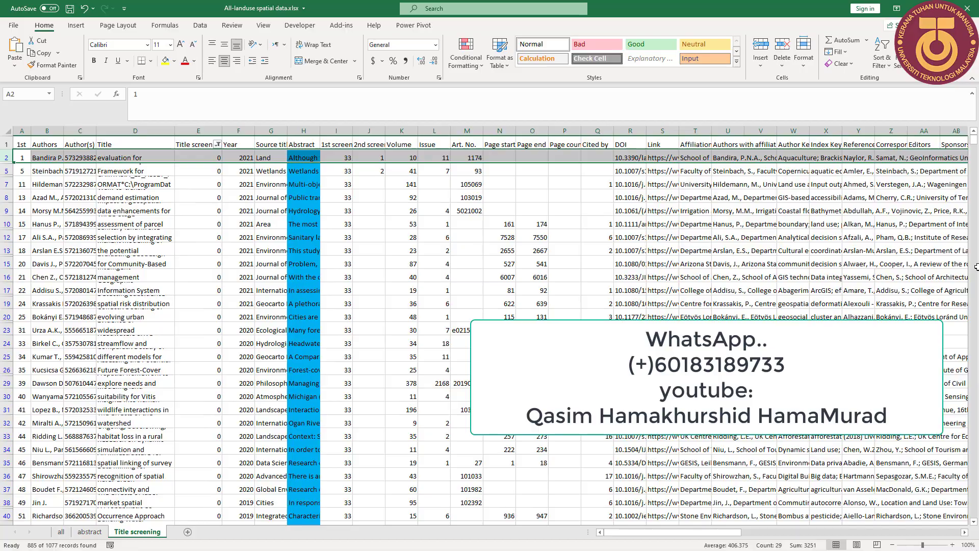
left_click_drag(974, 138, 977, 497)
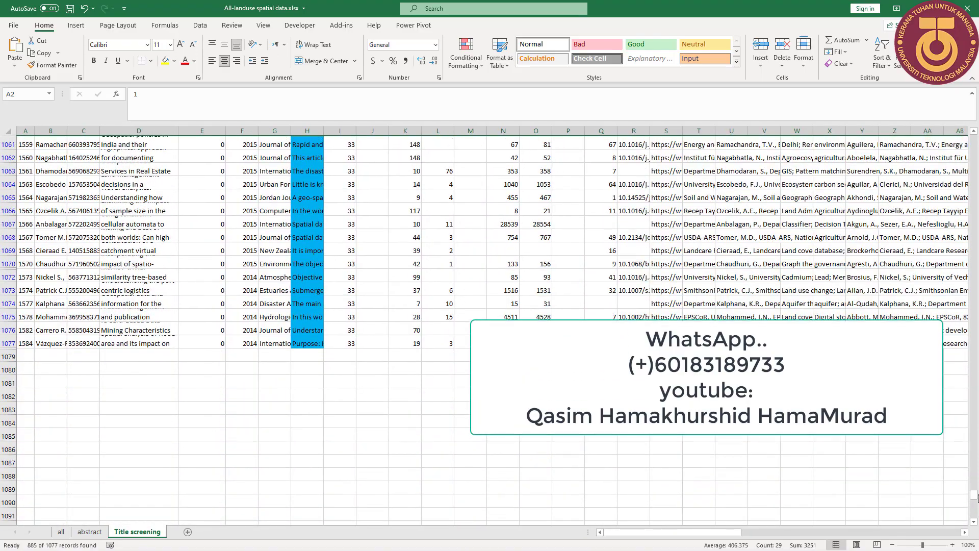
left_click(9, 342, "shift")
right_click(10, 342)
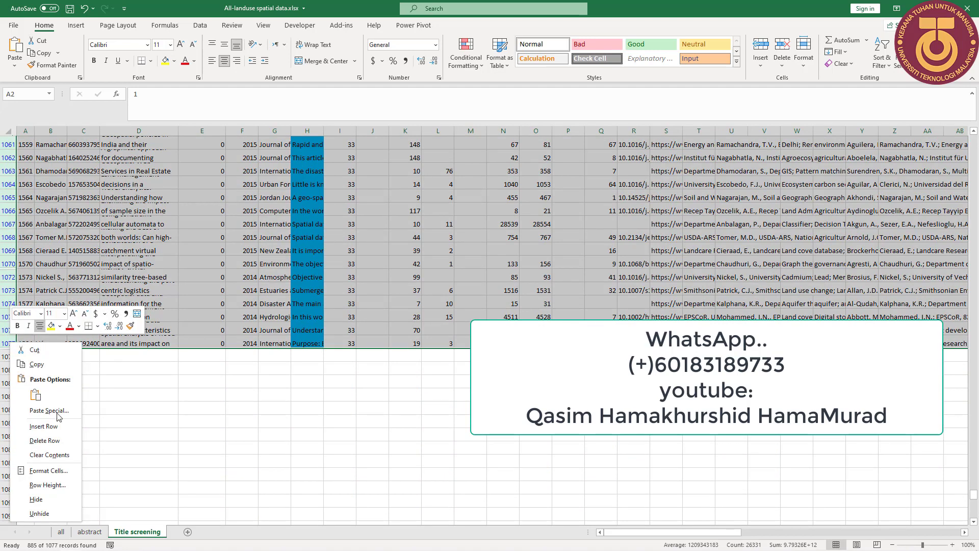
left_click(62, 442)
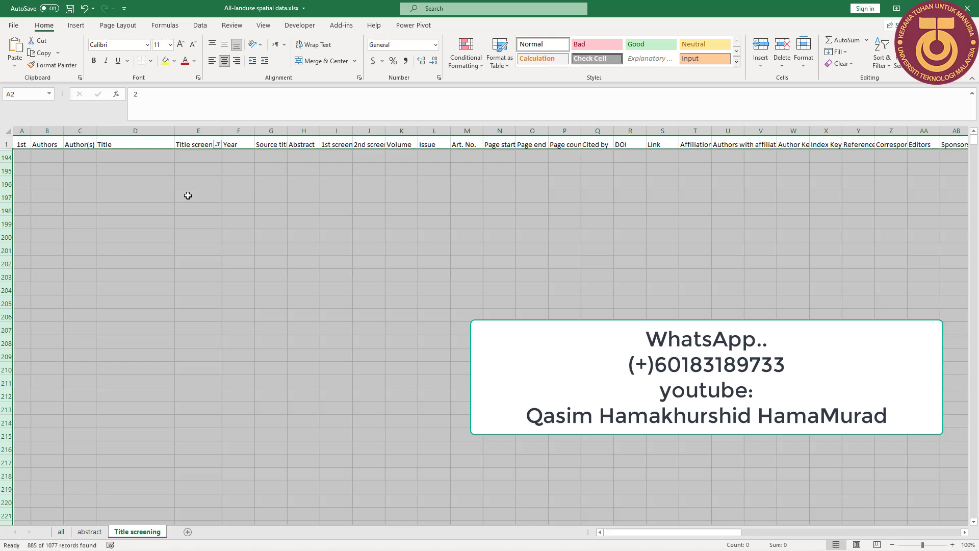
Clear the column E filter with (Select All) to show every remaining 36-scored article.
left_click(217, 144)
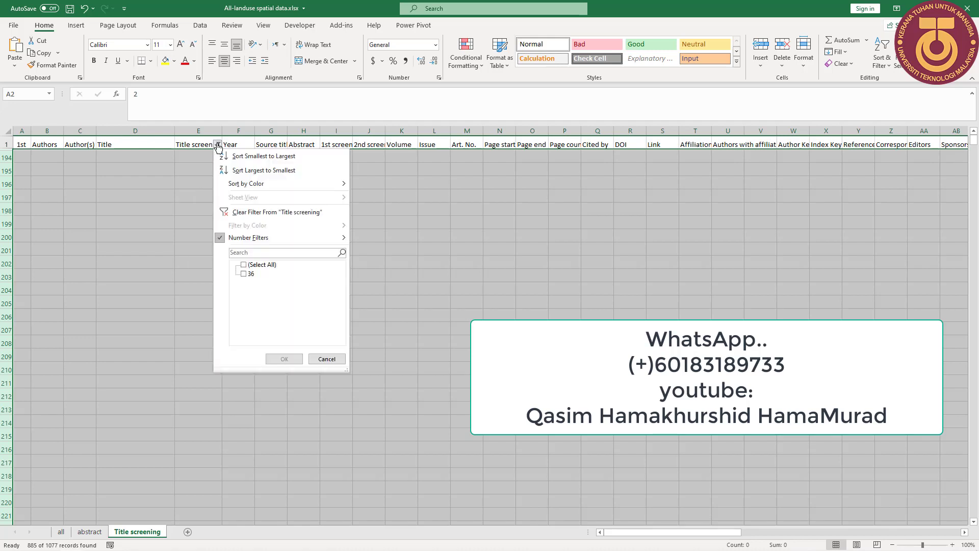
left_click(244, 265)
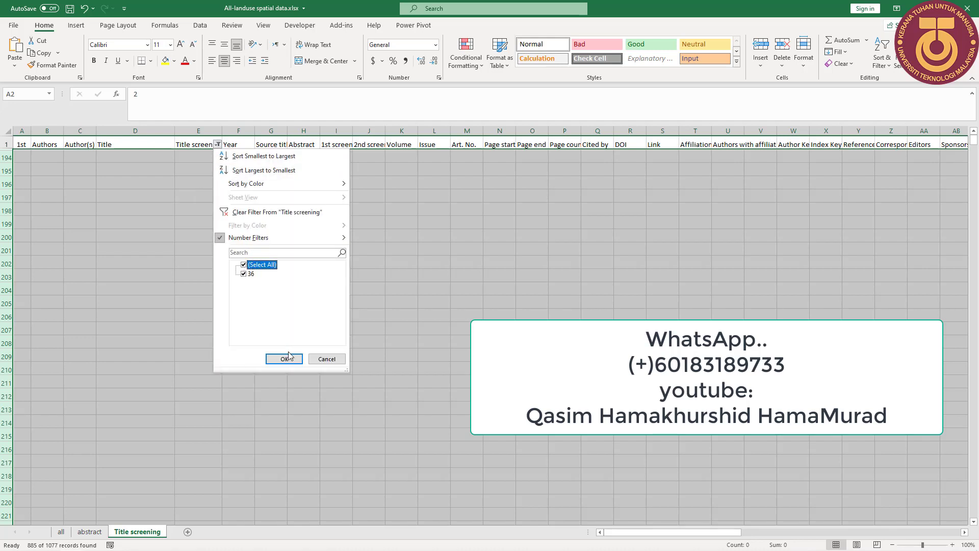
left_click(284, 358)
Page through the remaining land use articles to the end, then return to the top of the sheet.
left_click(70, 265)
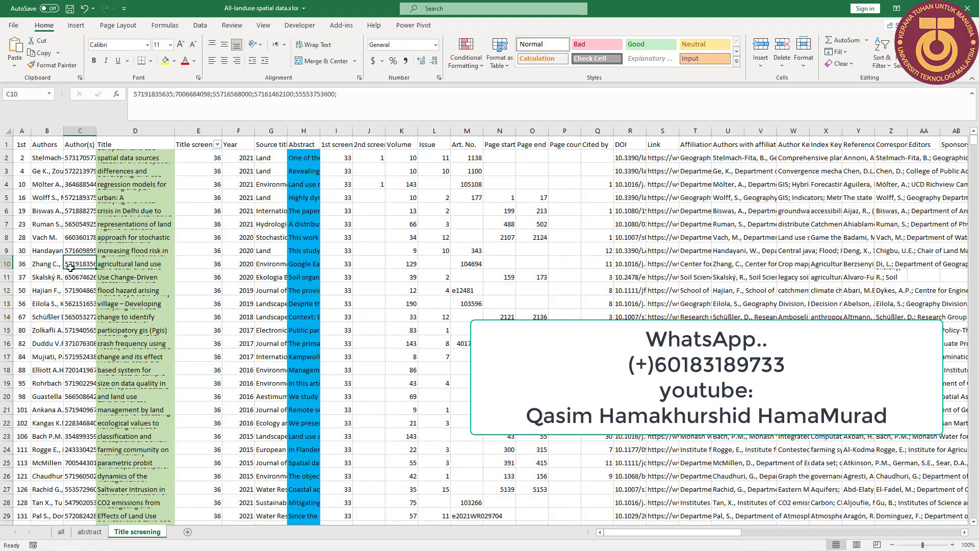
key("Page_Down")
key("Page_Down")
key("Page_Down")
key("Page_Down")
key("Page_Down")
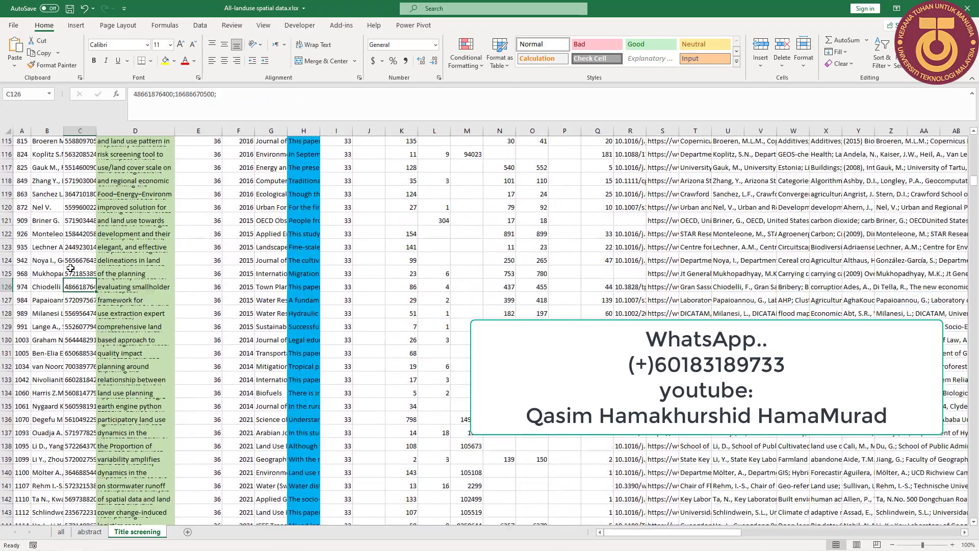
key("Page_Down")
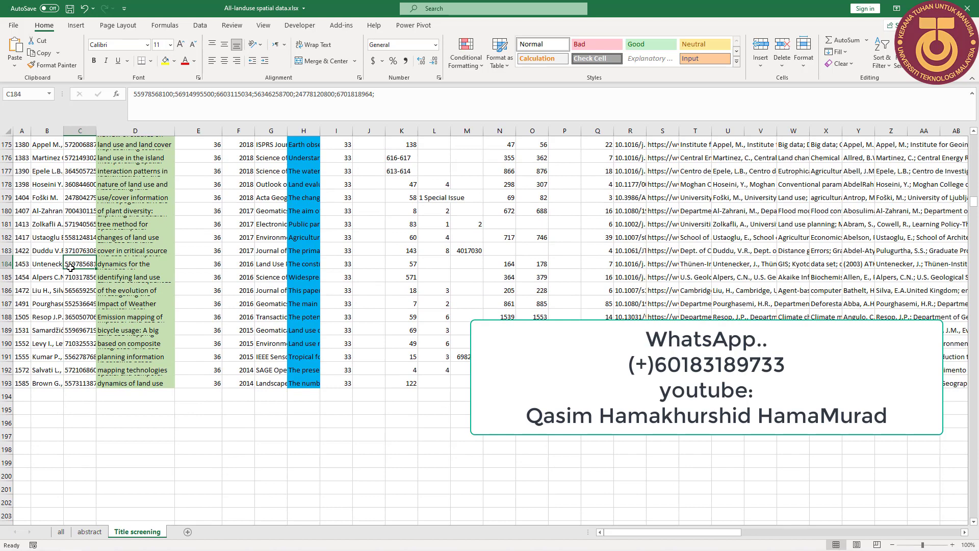
key("ctrl+Home")
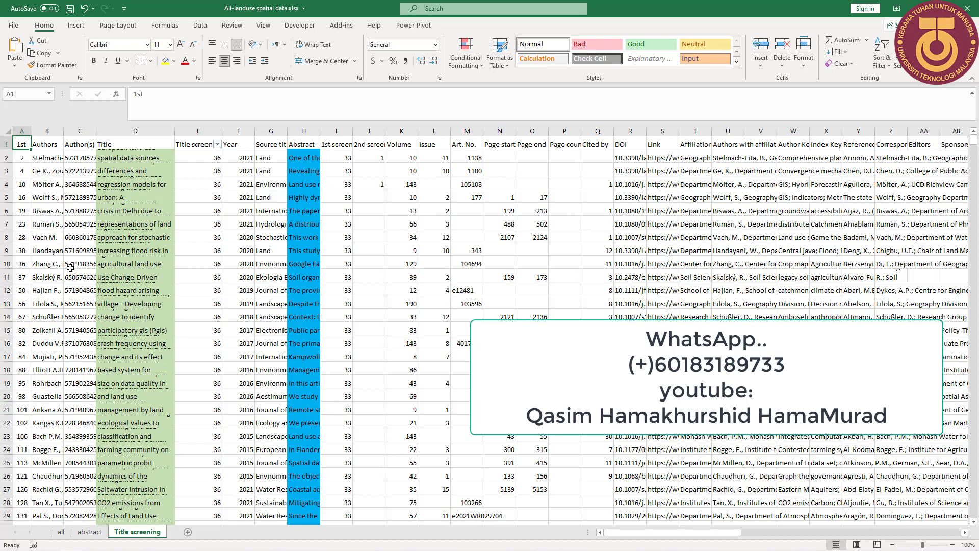
Review the full titles in rows 2–8 and the screening formulas in rows 10 and 13.
left_click(139, 239)
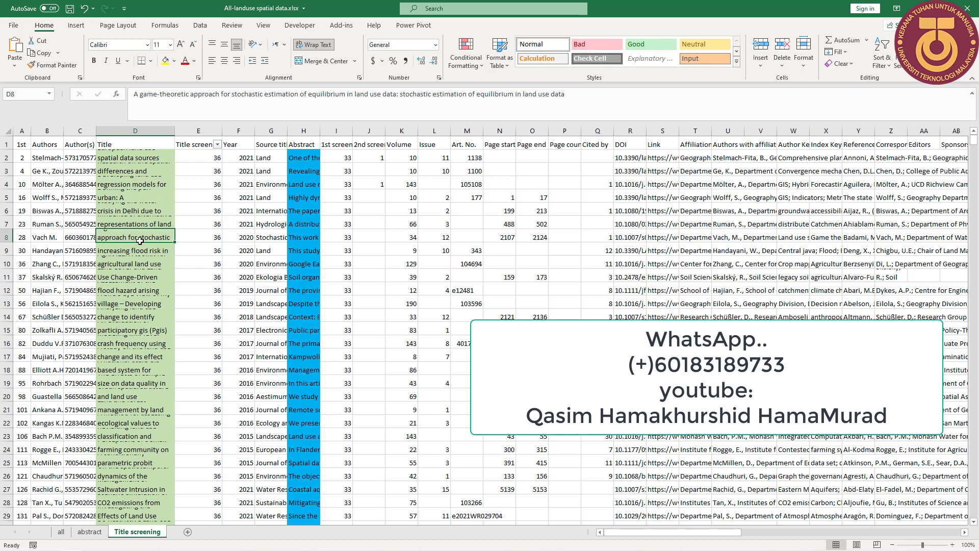
left_click(127, 159)
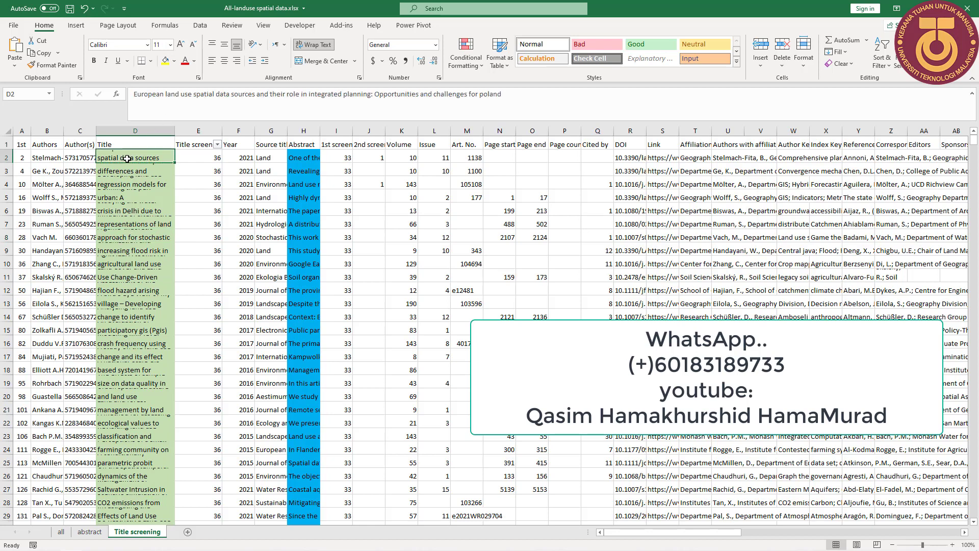
left_click(135, 190)
left_click(138, 223)
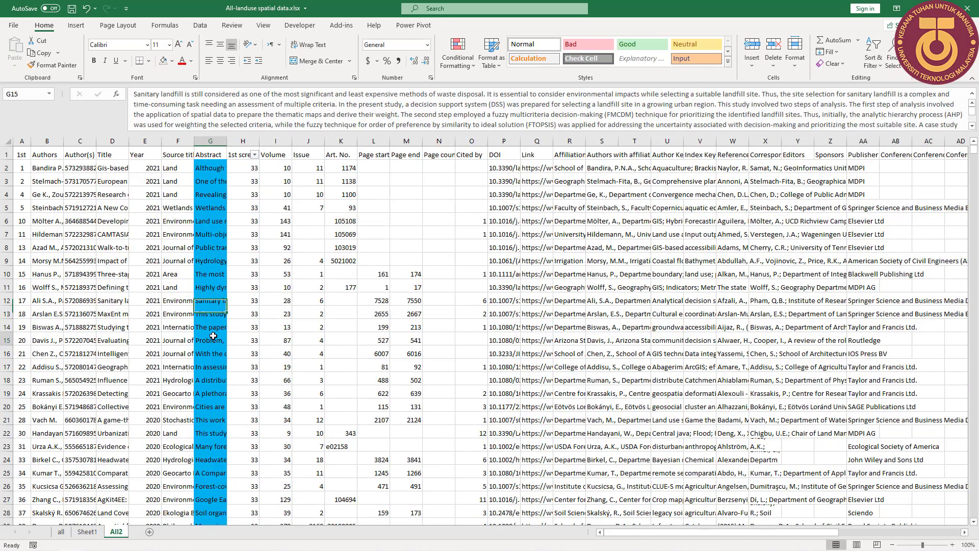
left_click(252, 309)
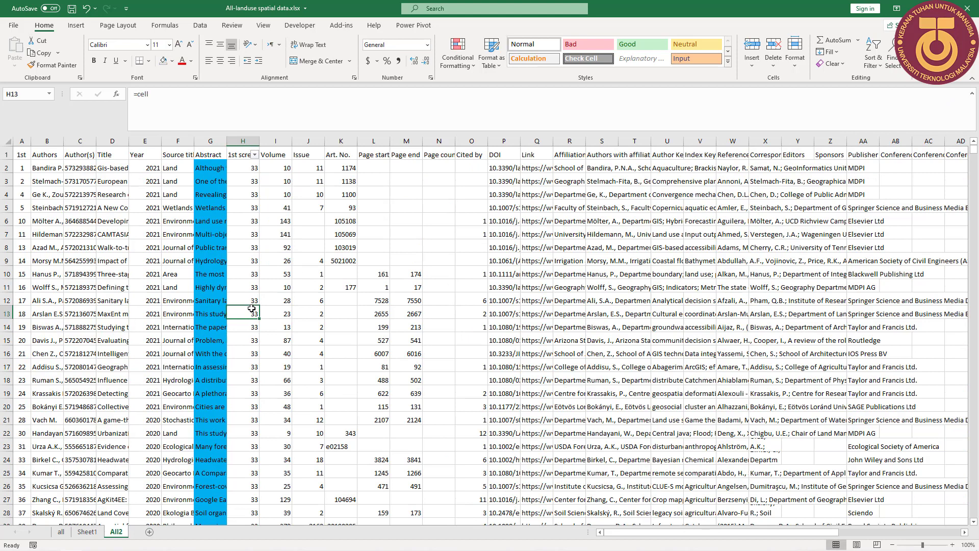
left_click(240, 275)
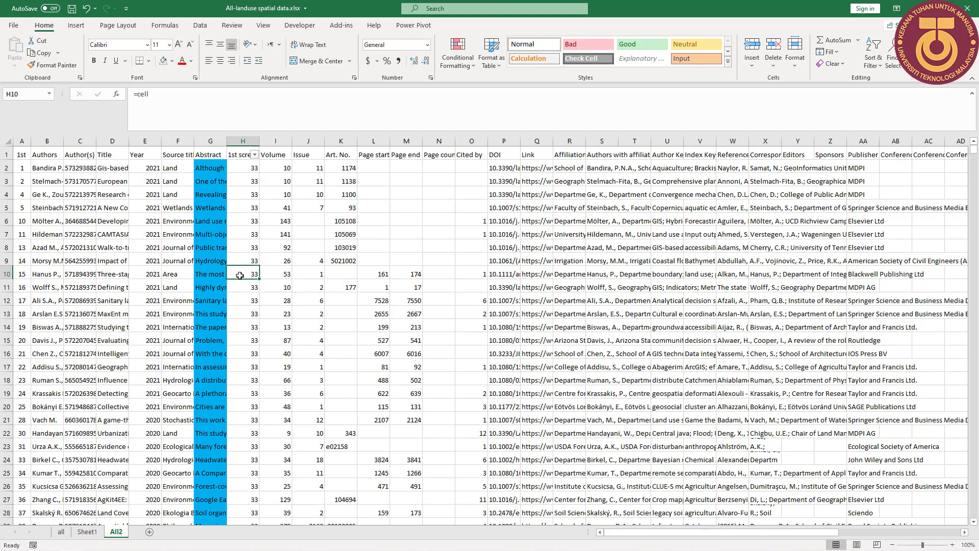